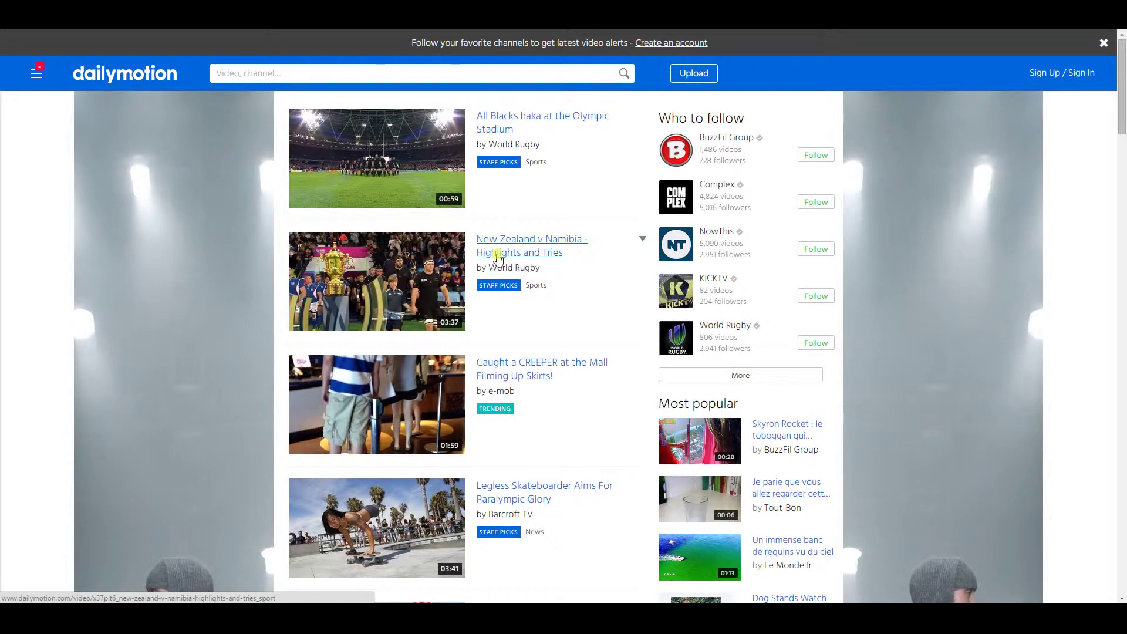
Open the New Zealand v Namibia highlights video, show its Export options and select the iframe embed code
click(498, 256)
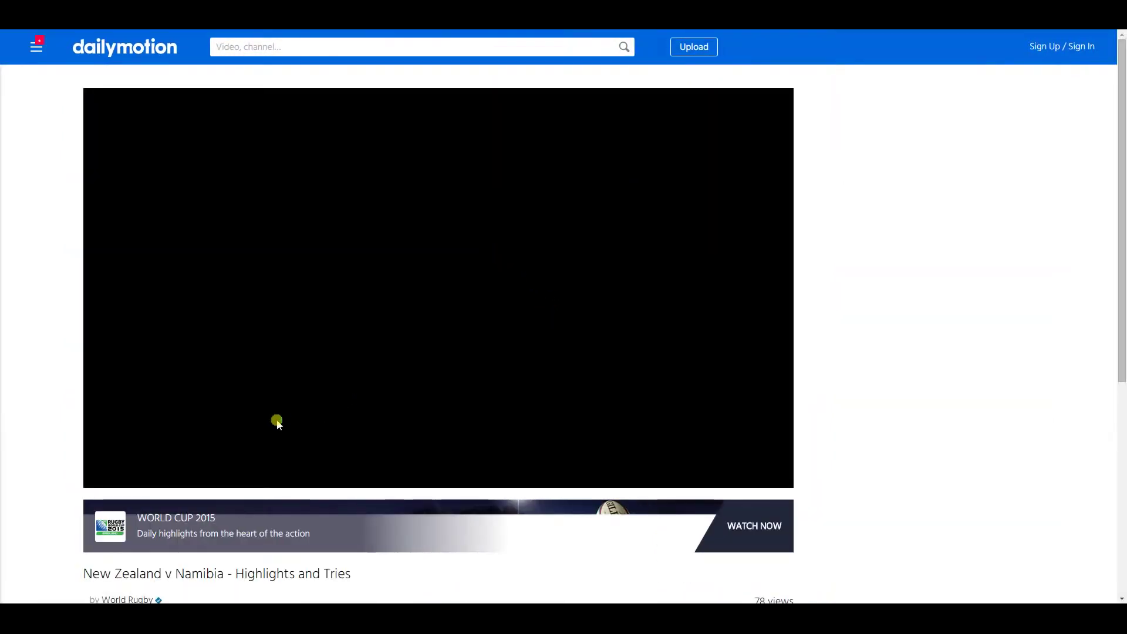
scroll(287, 422, down, 2)
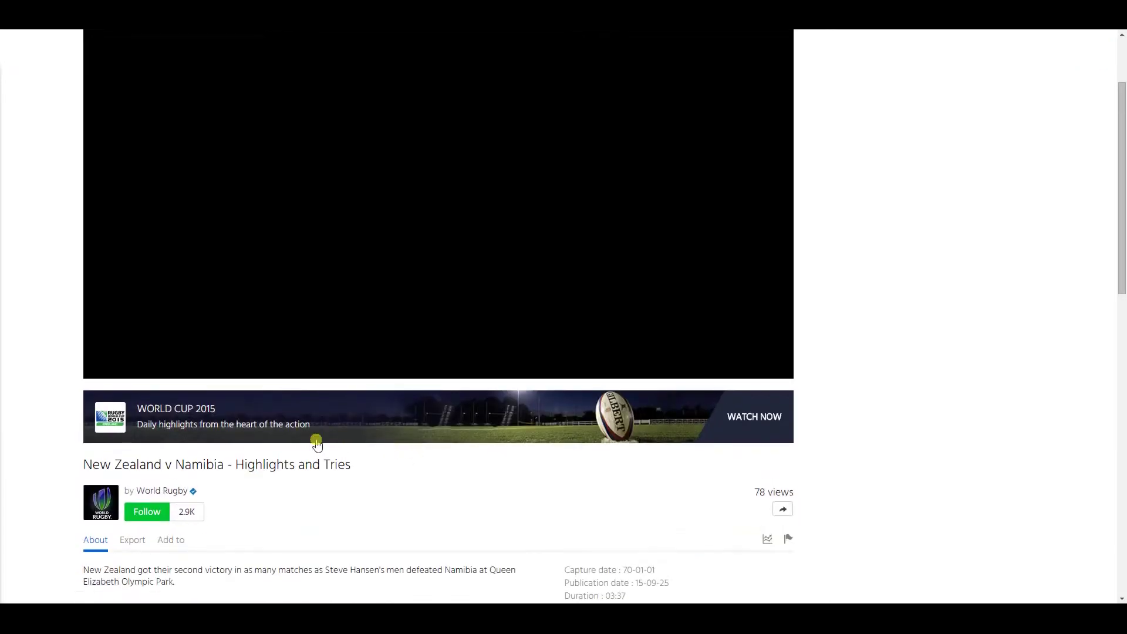
scroll(317, 444, down, 2)
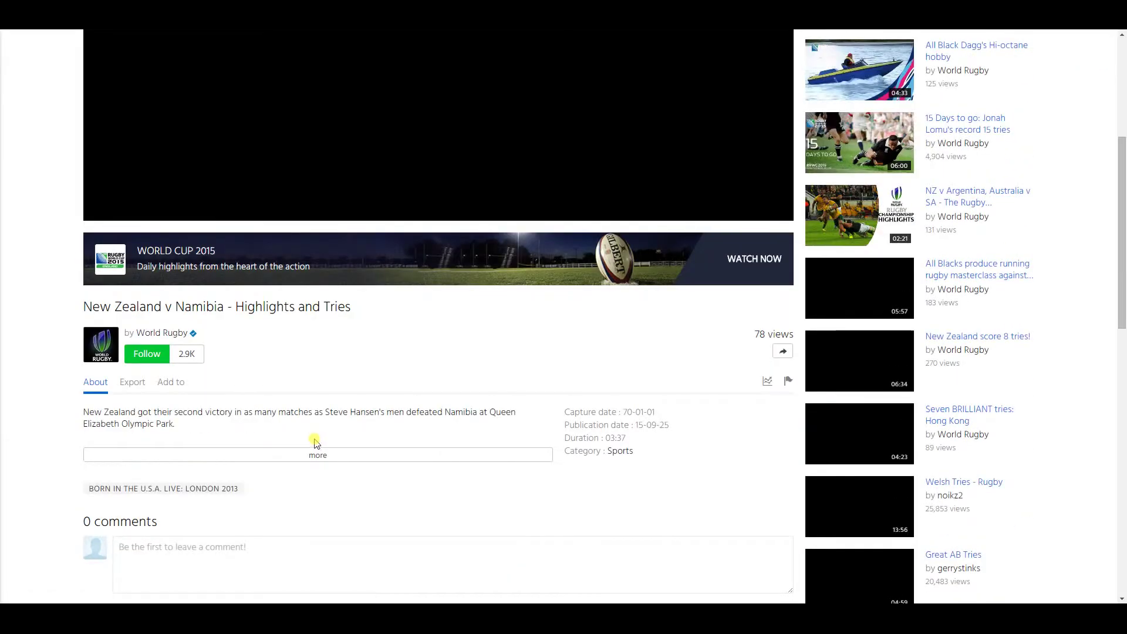
scroll(316, 446, down, 1)
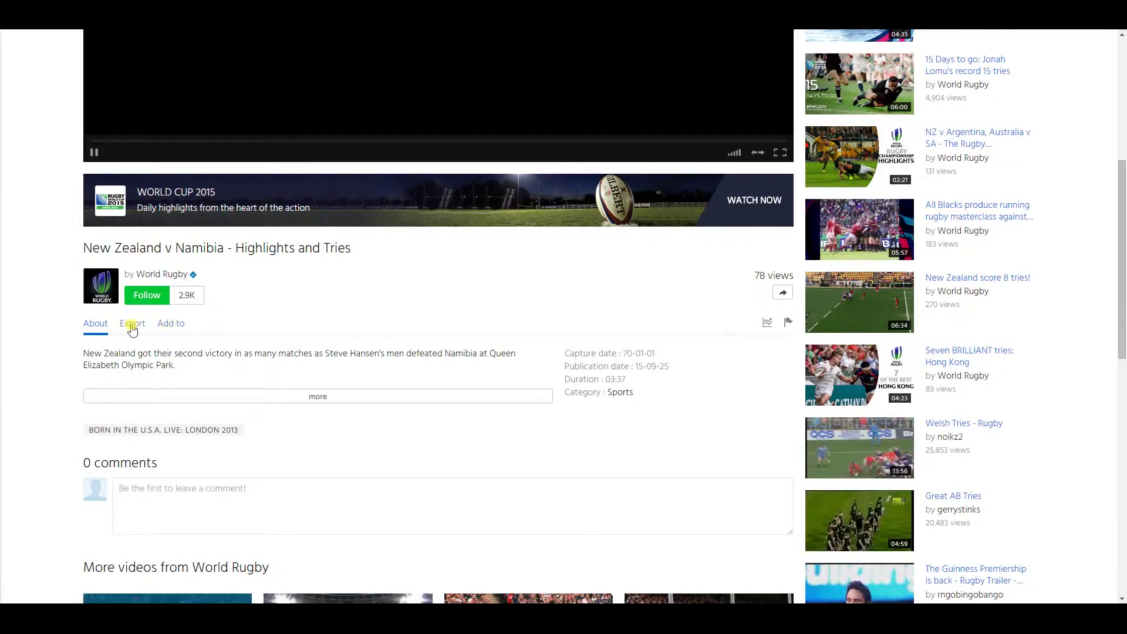
click(132, 329)
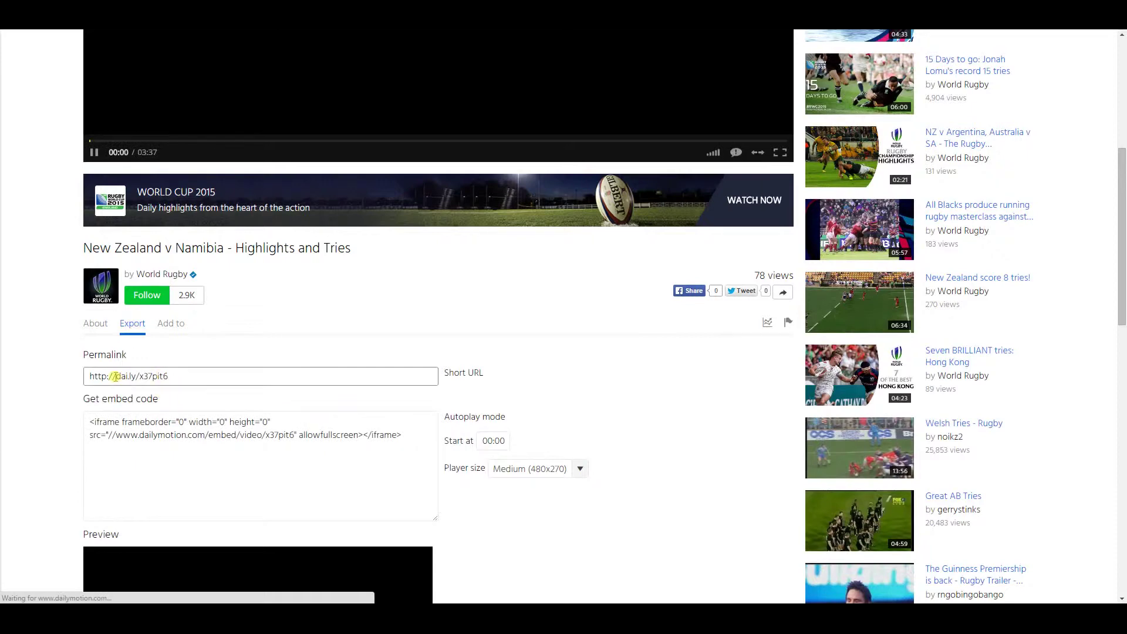
scroll(222, 377, down, 1)
scroll(222, 377, down, 1)
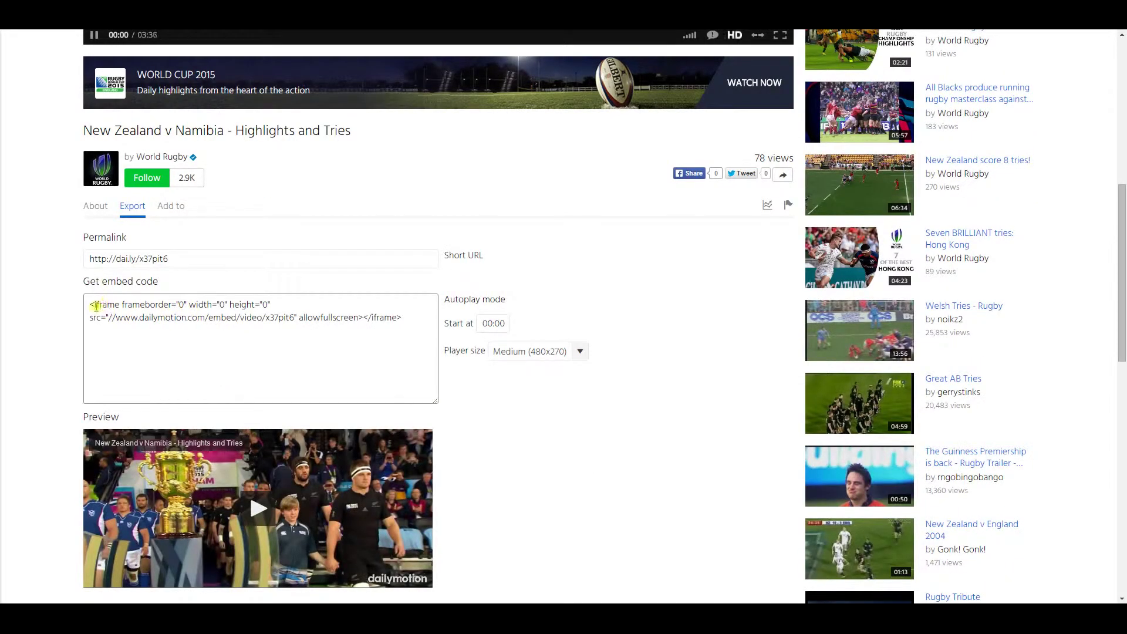
drag(90, 305, 405, 312)
key(ctrl+c)
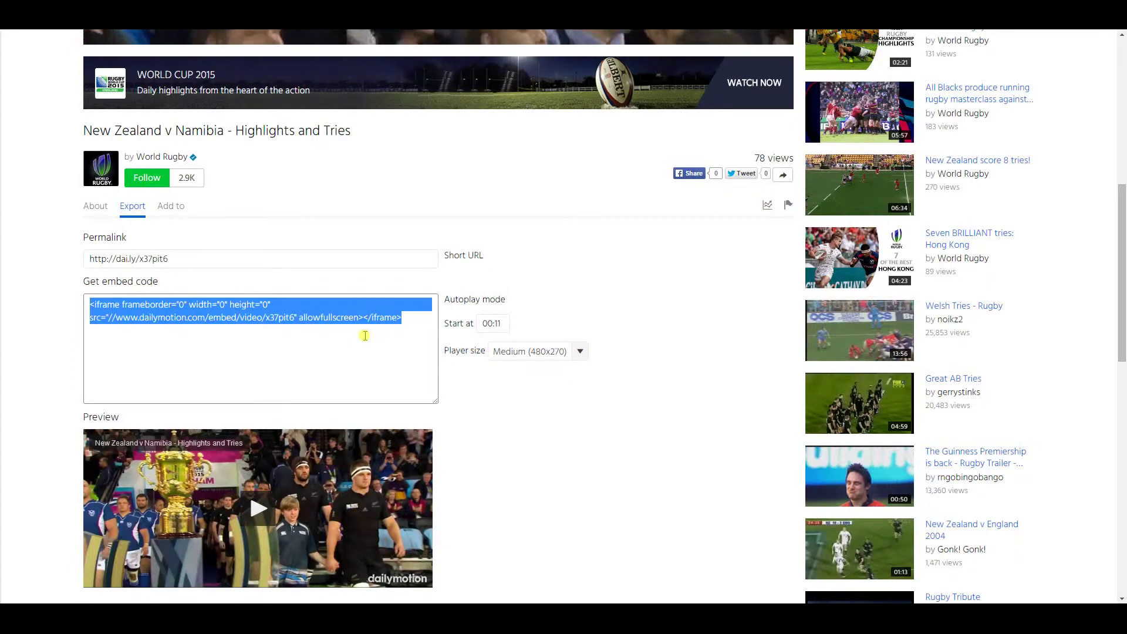
Bring the blank Add New Post editor into view, ready for the embed code
scroll(364, 333, down, 1)
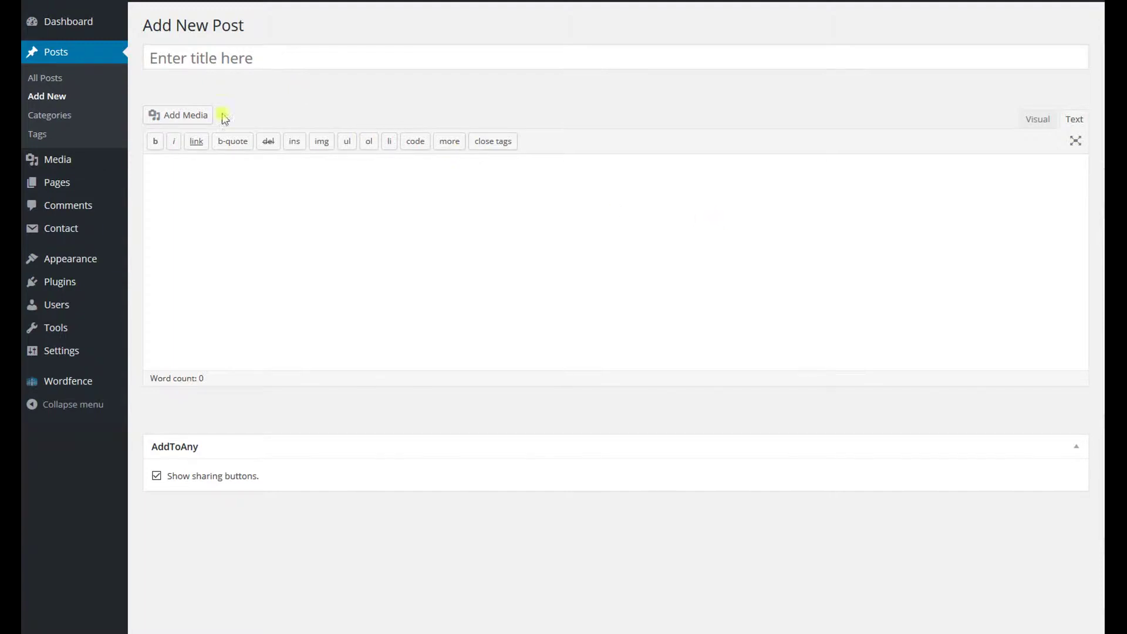
Paste the Dailymotion iframe into the empty post body in Text mode, then preview it in Visual
click(1038, 119)
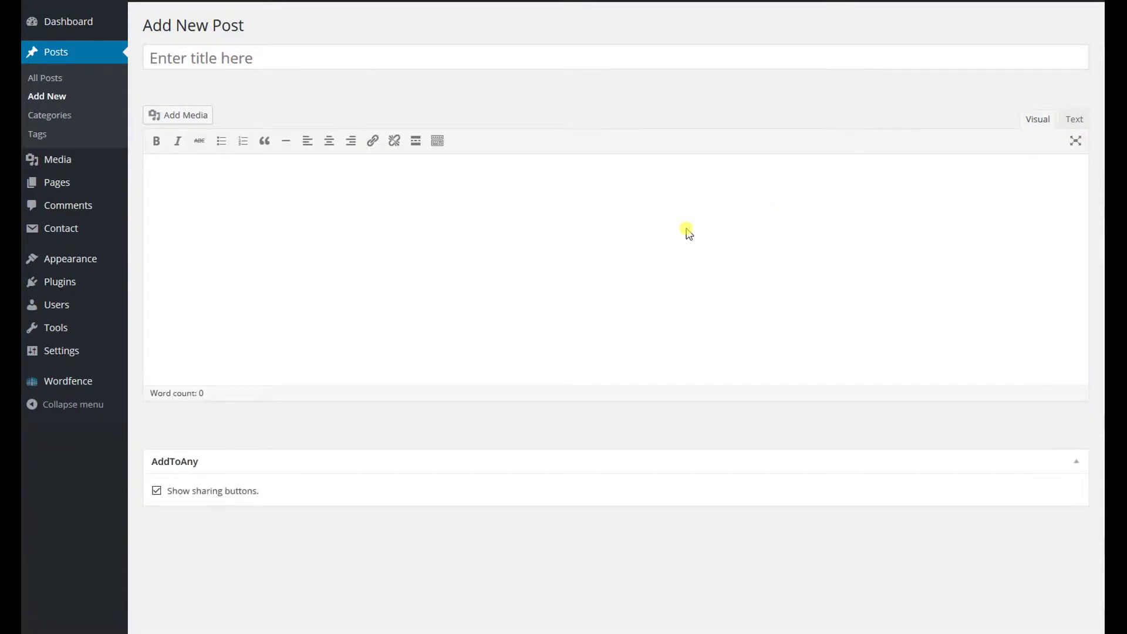
click(1074, 122)
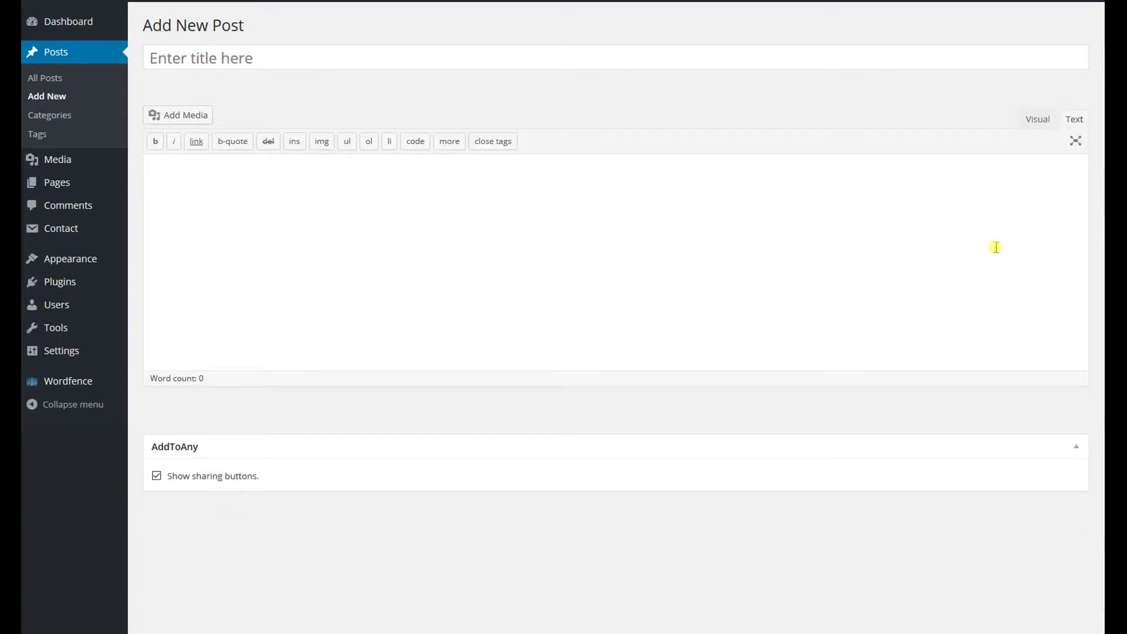
click(764, 244)
key(ctrl+v)
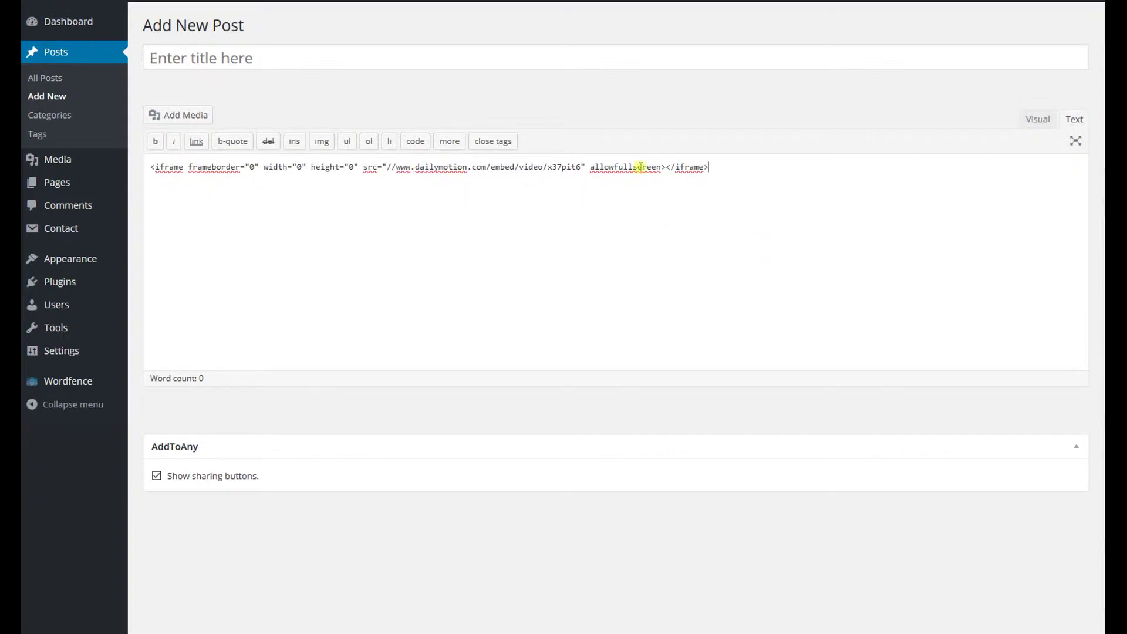
click(1036, 121)
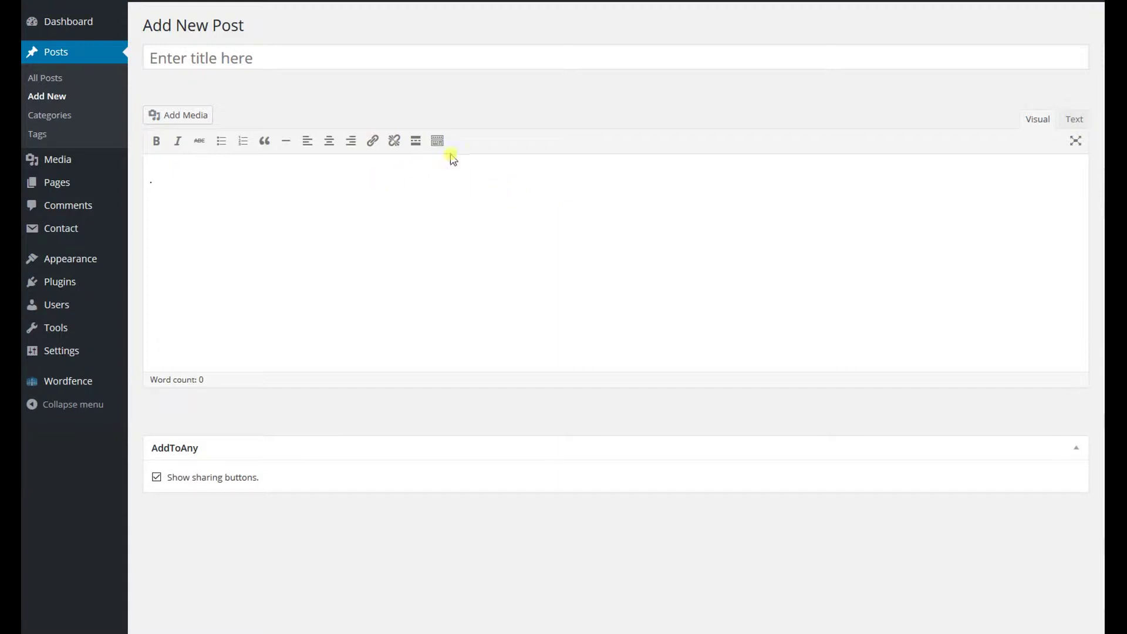
Toggle Text/Visual to save the draft and inspect the iframe's width="0" attribute
click(1074, 119)
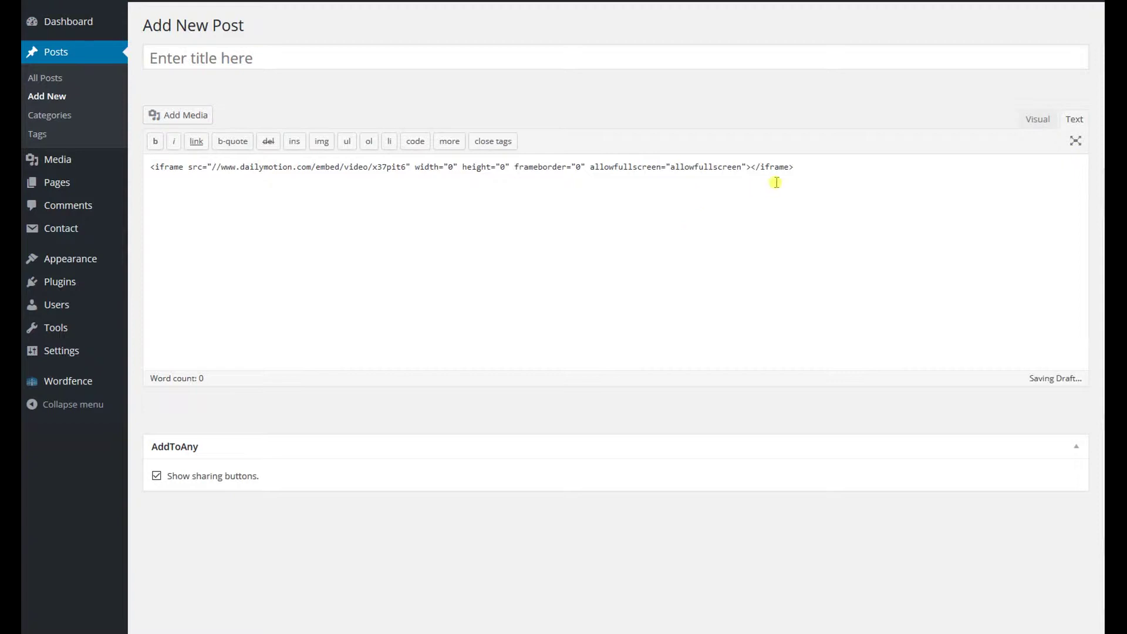
click(1039, 121)
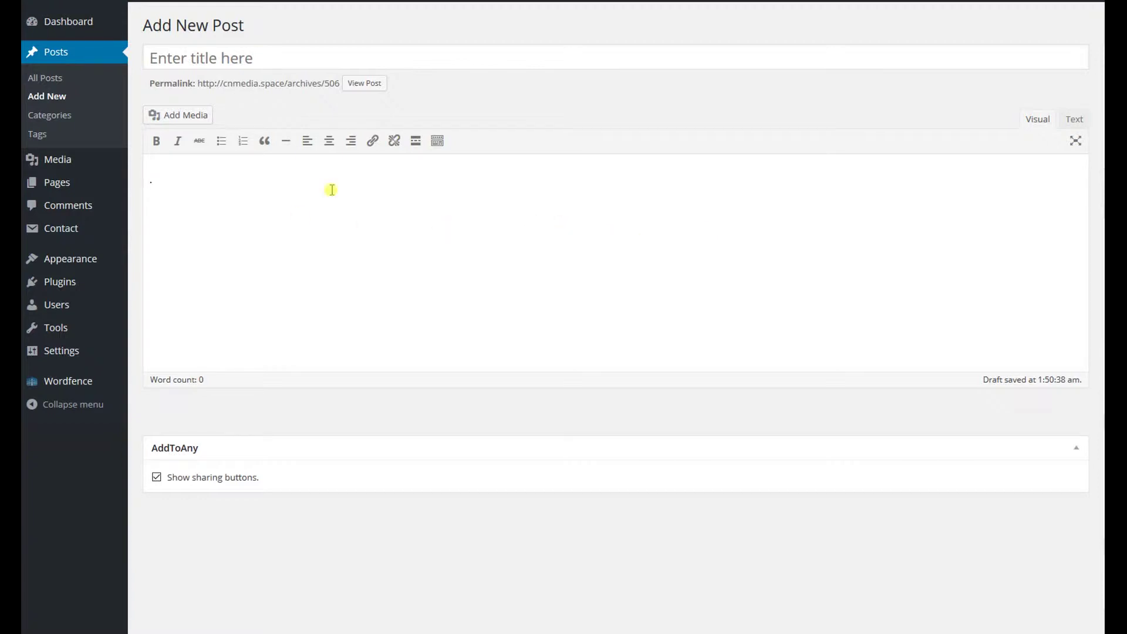
click(1073, 119)
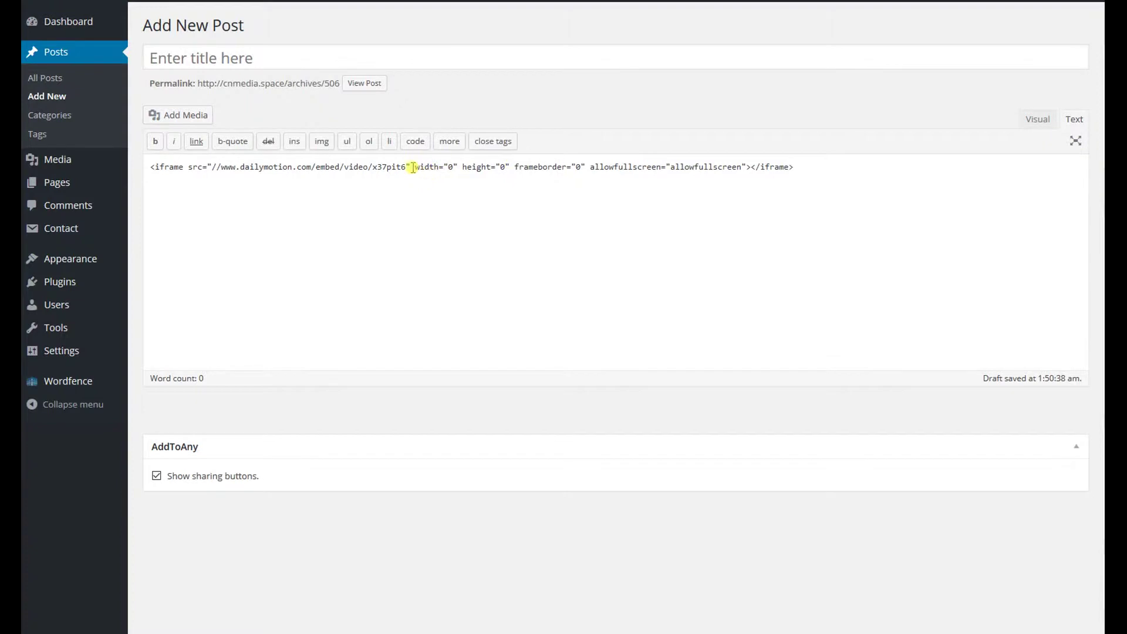
drag(415, 168, 479, 173)
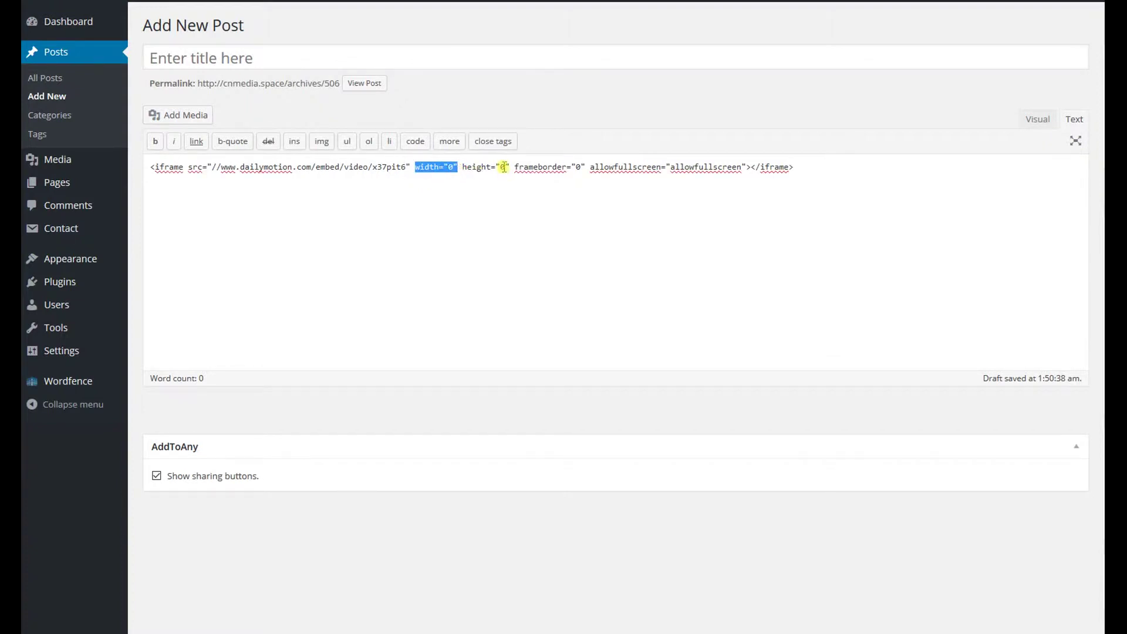
click(1037, 120)
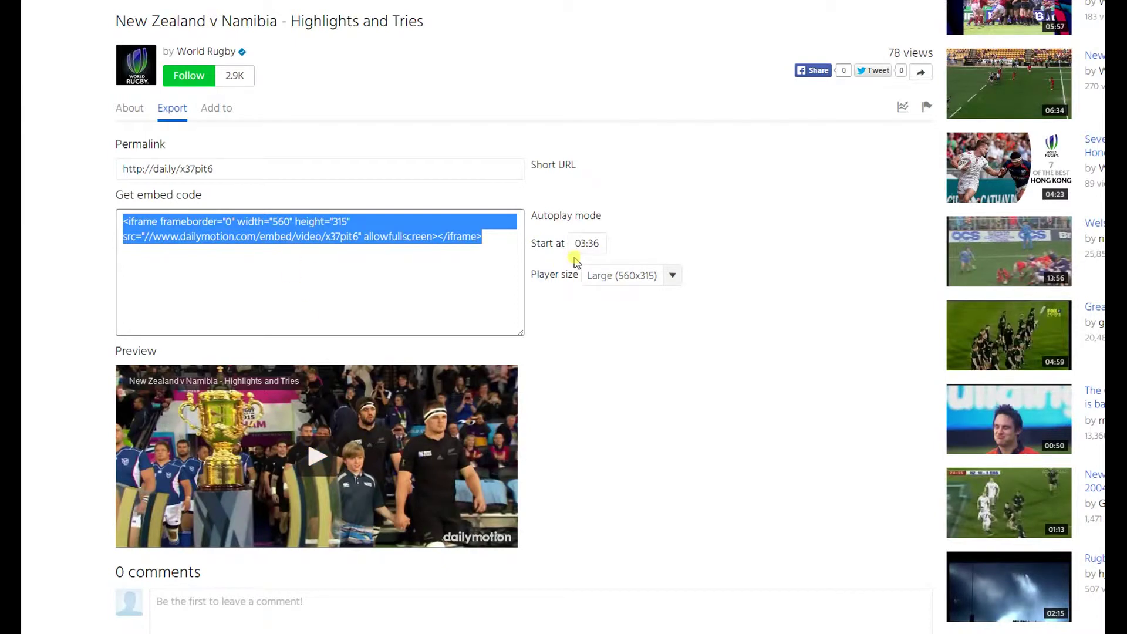
Keep the Large (560x315) player size and select the whole resulting embed code
click(672, 278)
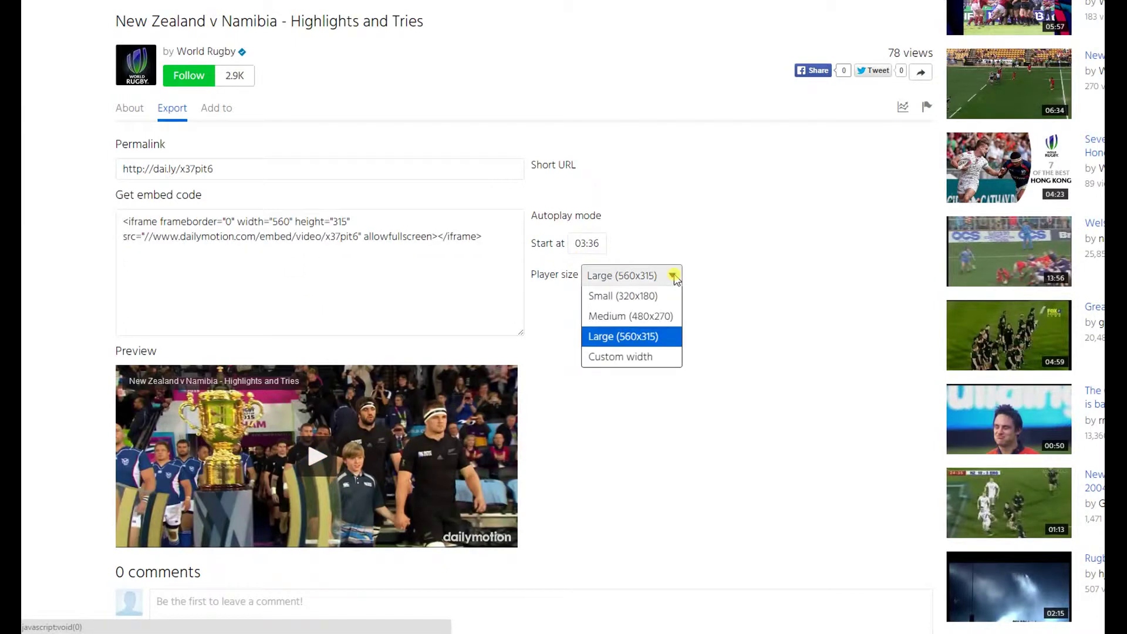
click(641, 338)
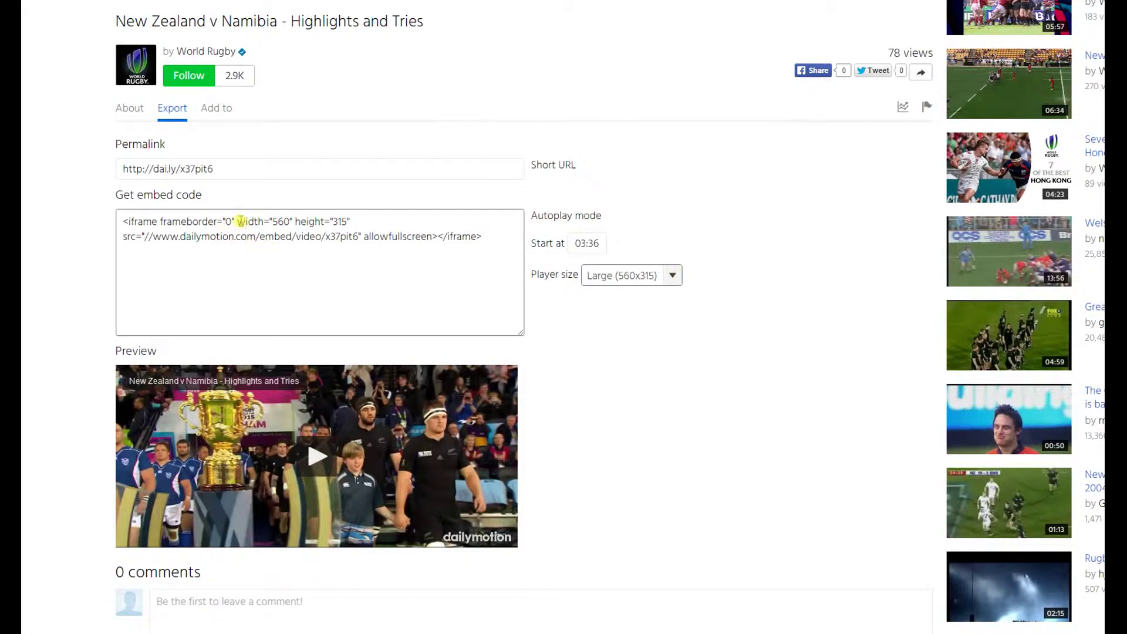
drag(238, 221, 349, 219)
click(467, 254)
key(ctrl+c)
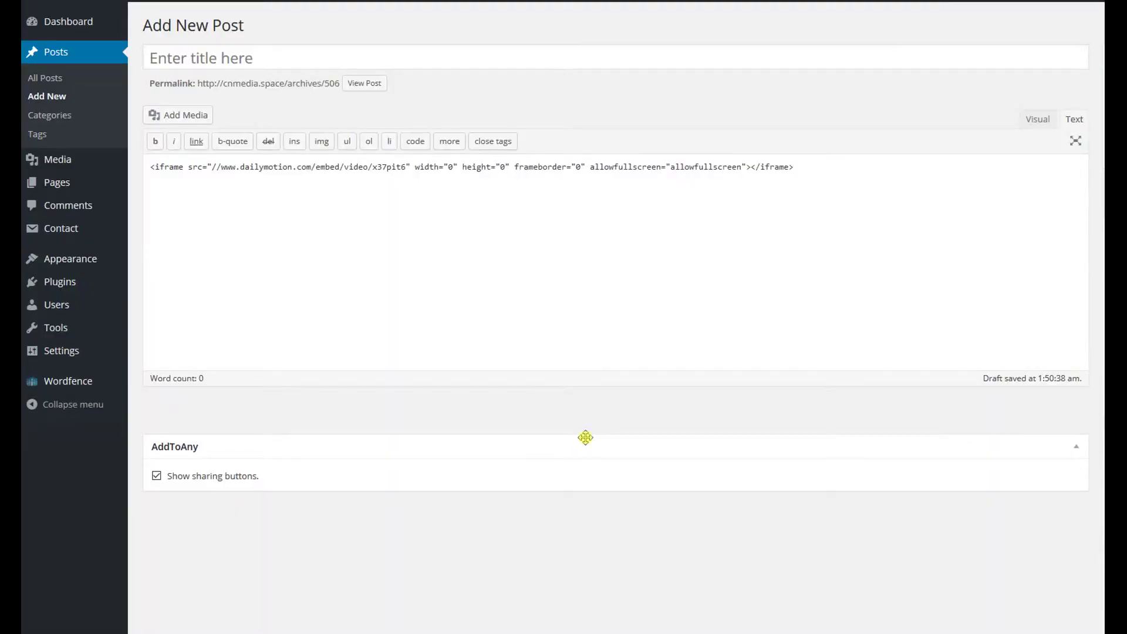
Overwrite the post's zero-size iframe with the 560x315 embed code, leaving the cursor after the placeholder
click(815, 170)
key(ctrl+a)
mouse_move(36, 157)
key(ctrl+v)
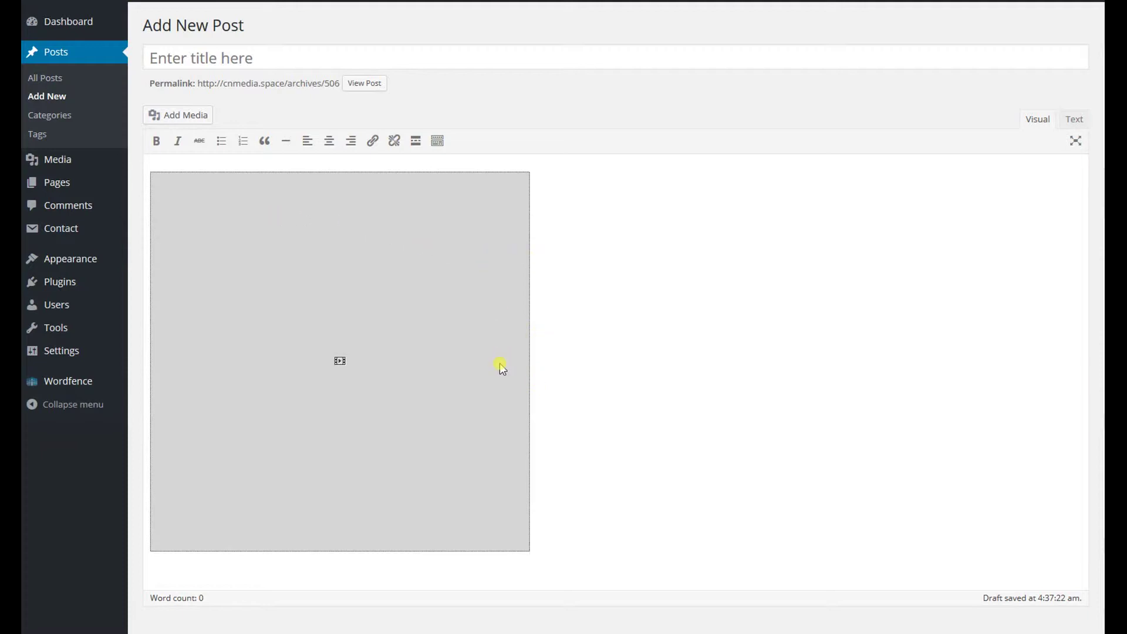
click(582, 308)
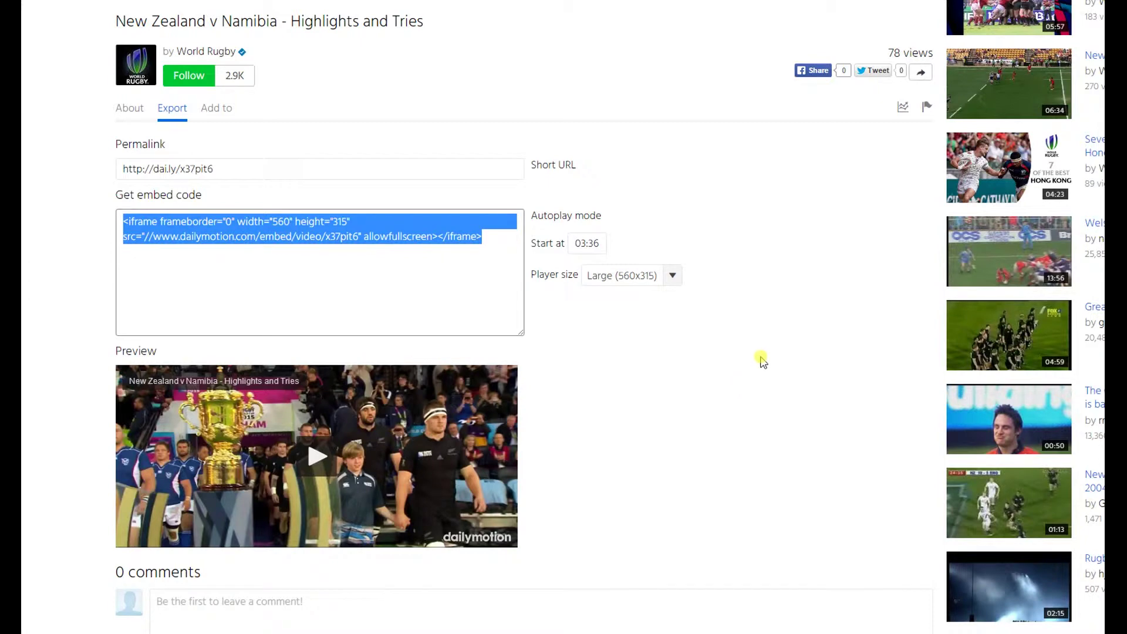
Scroll the New Zealand v Namibia page, then go back to the Dailymotion staff-picks feed
scroll(761, 360, up, 2)
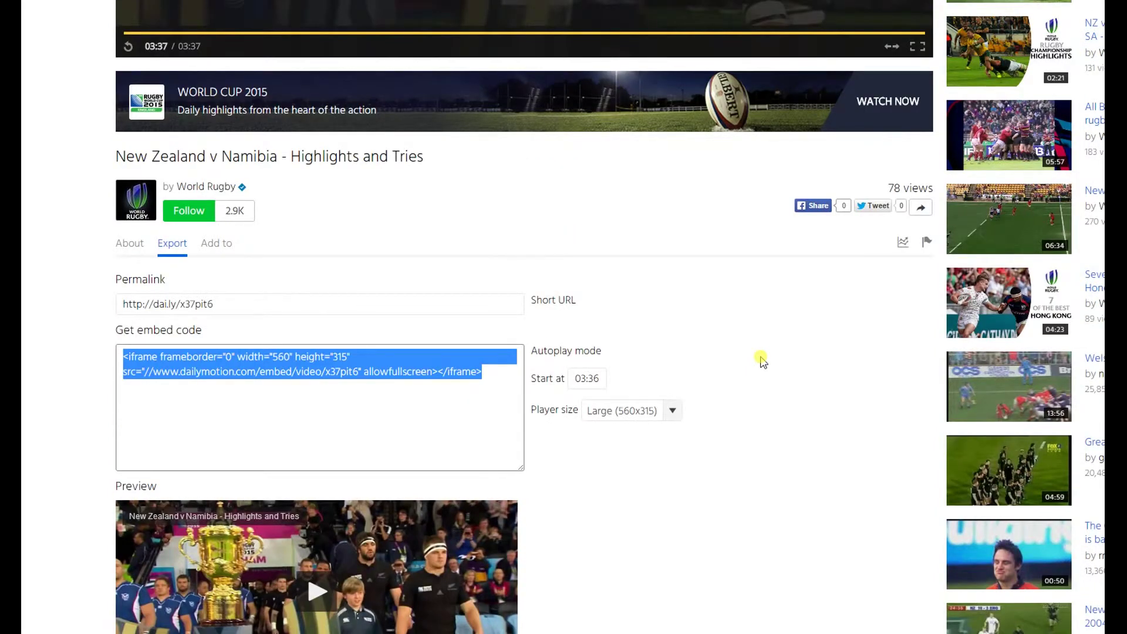
scroll(761, 359, up, 4)
scroll(761, 359, up, 3)
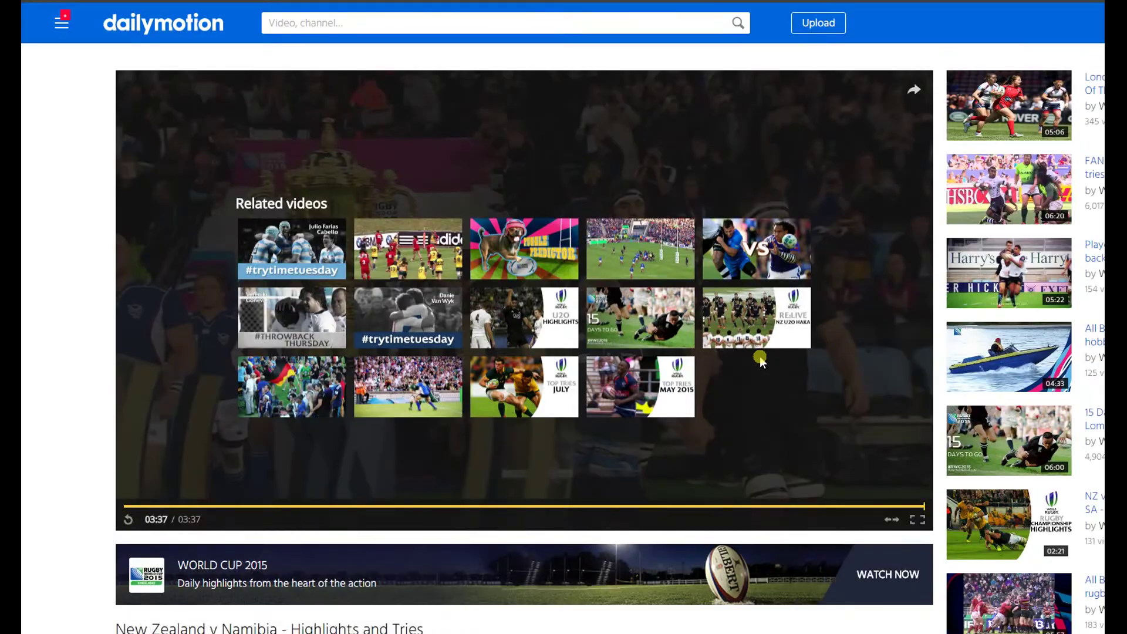
scroll(759, 357, down, 2)
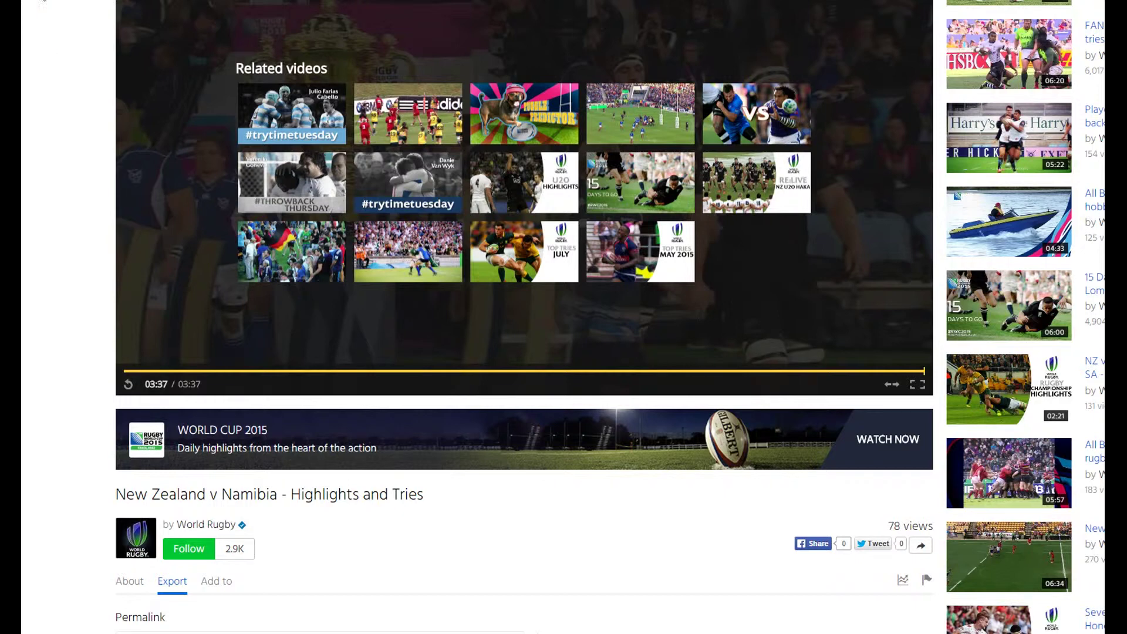
key(alt+Left)
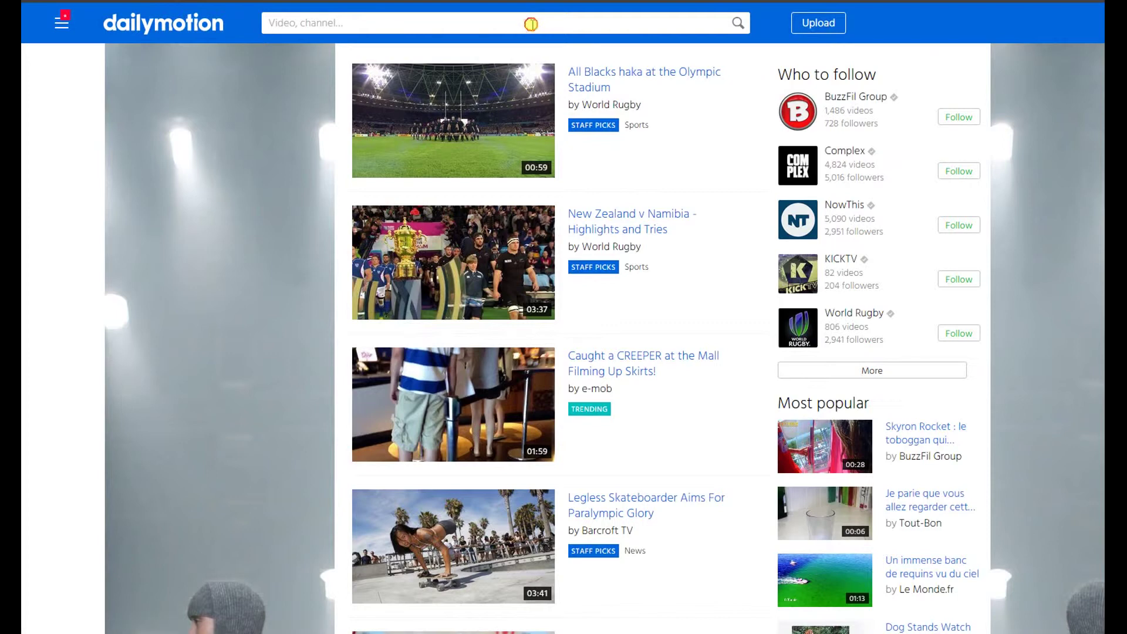
Search for 'p' and open the Playlist du coeur (2) playlist from the results
text(p)
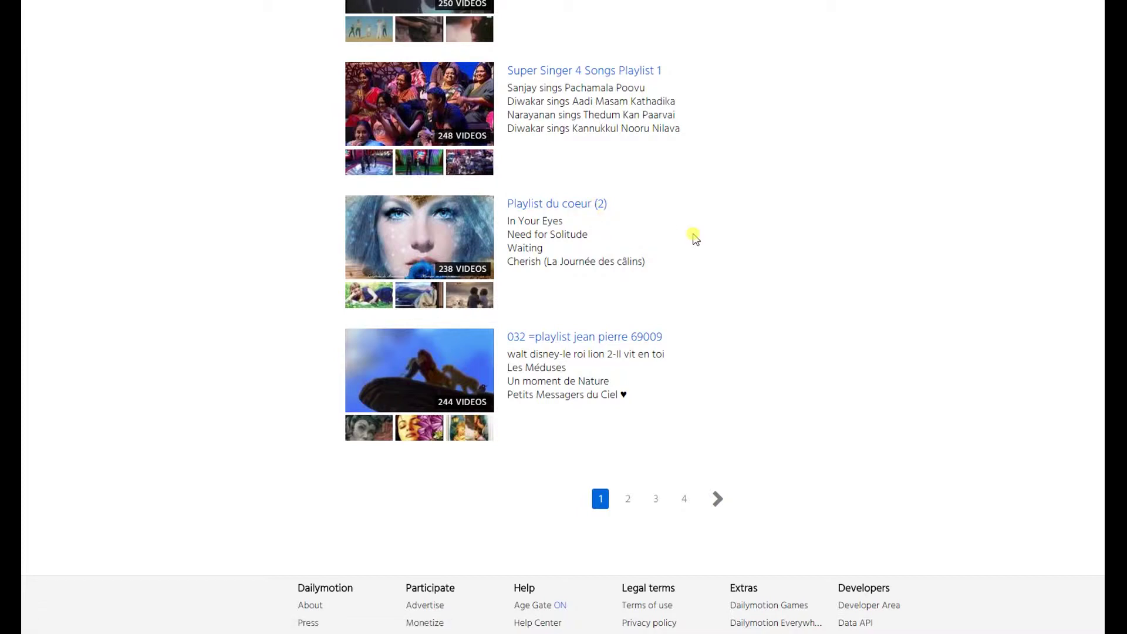
click(578, 205)
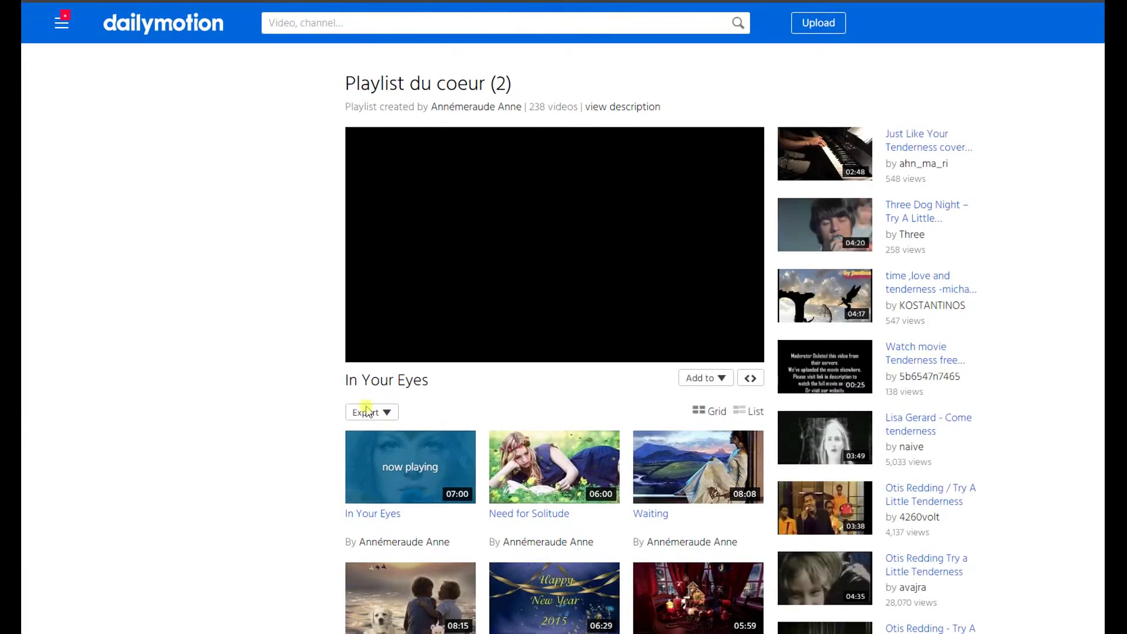
Pause In Your Eyes at 00:19 and show the Export options for Playlist du coeur (2)
drag(357, 82, 371, 83)
drag(442, 84, 706, 237)
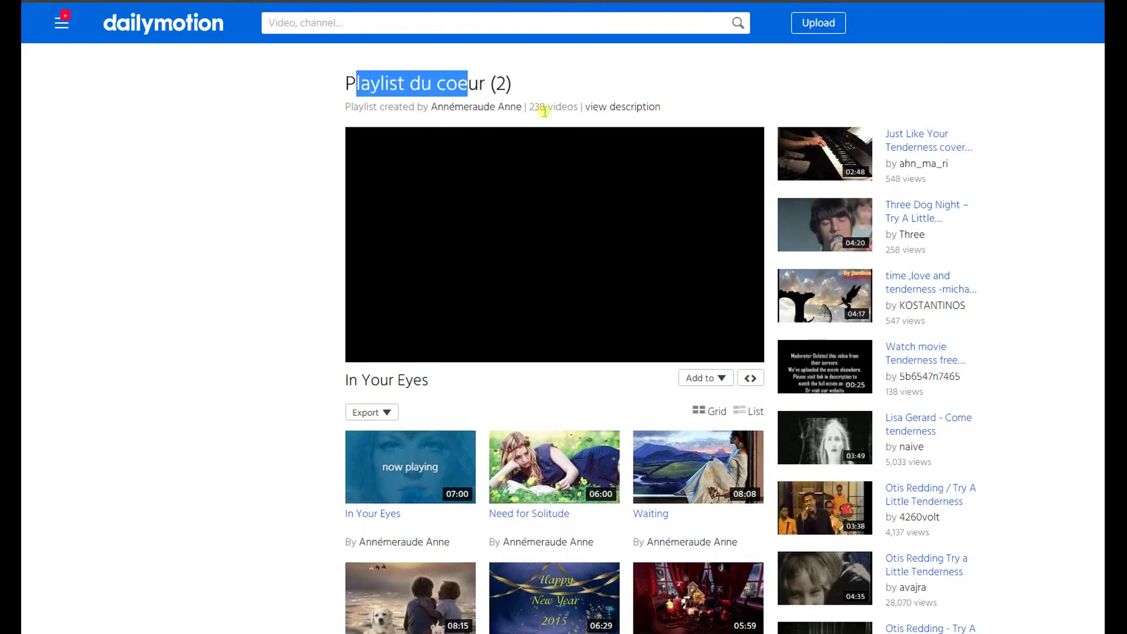
scroll(719, 245, down, 3)
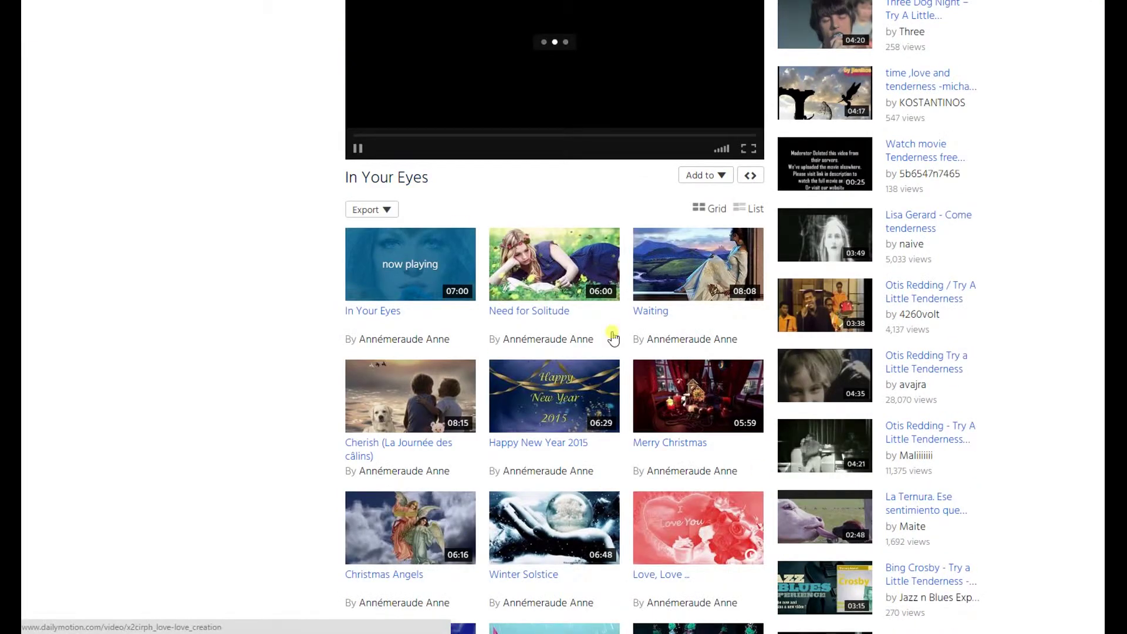
scroll(1050, 318, up, 3)
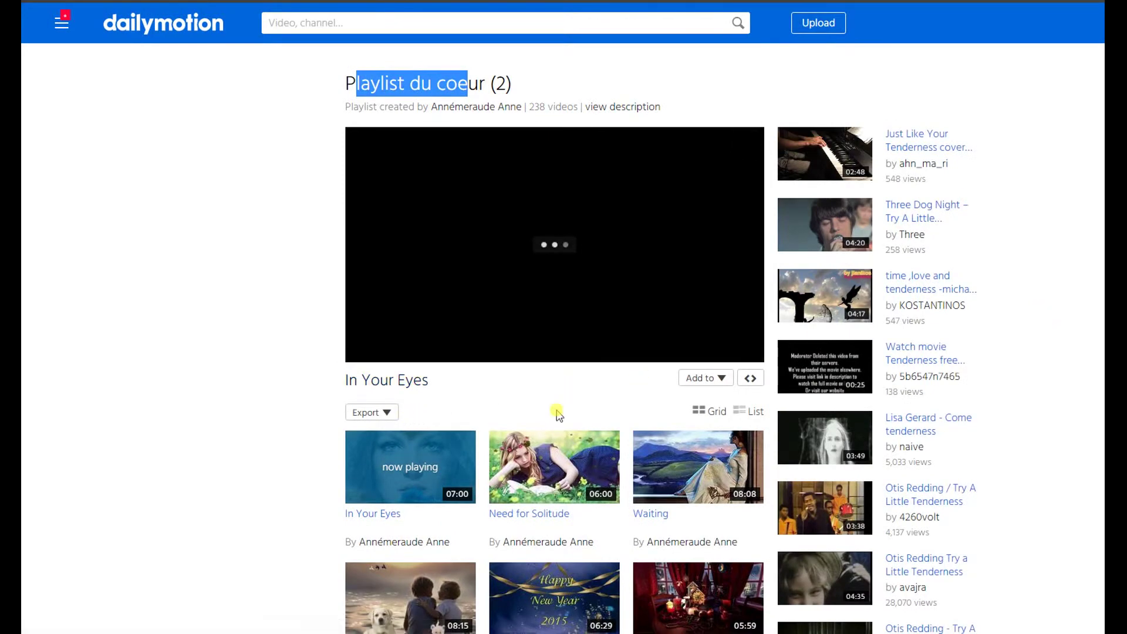
scroll(628, 397, down, 8)
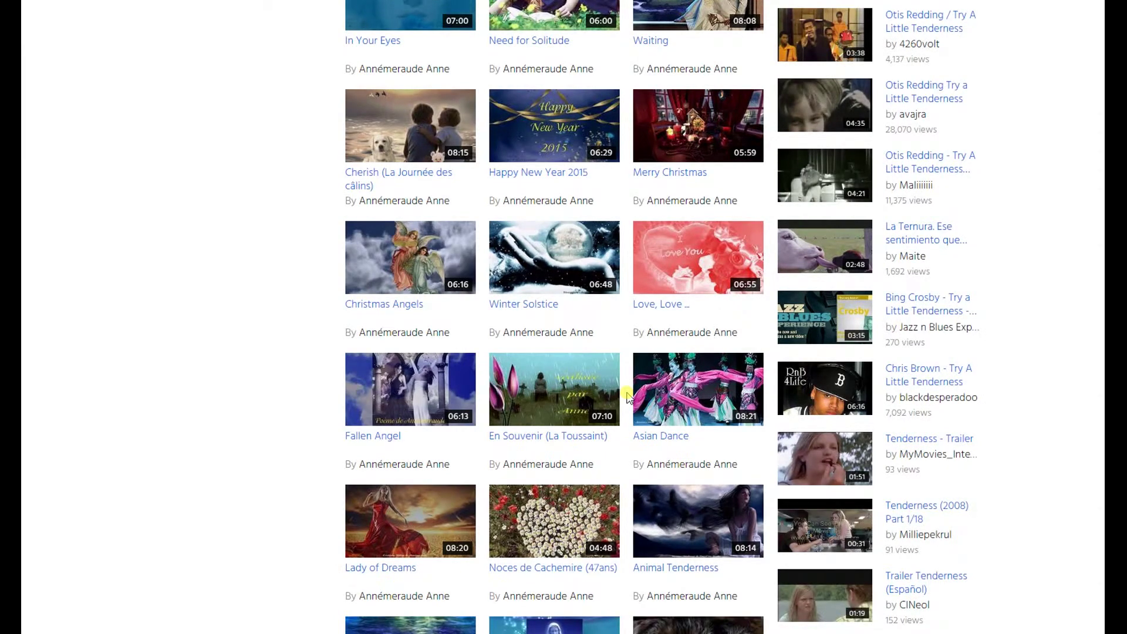
scroll(629, 397, up, 2)
mouse_move(561, 254)
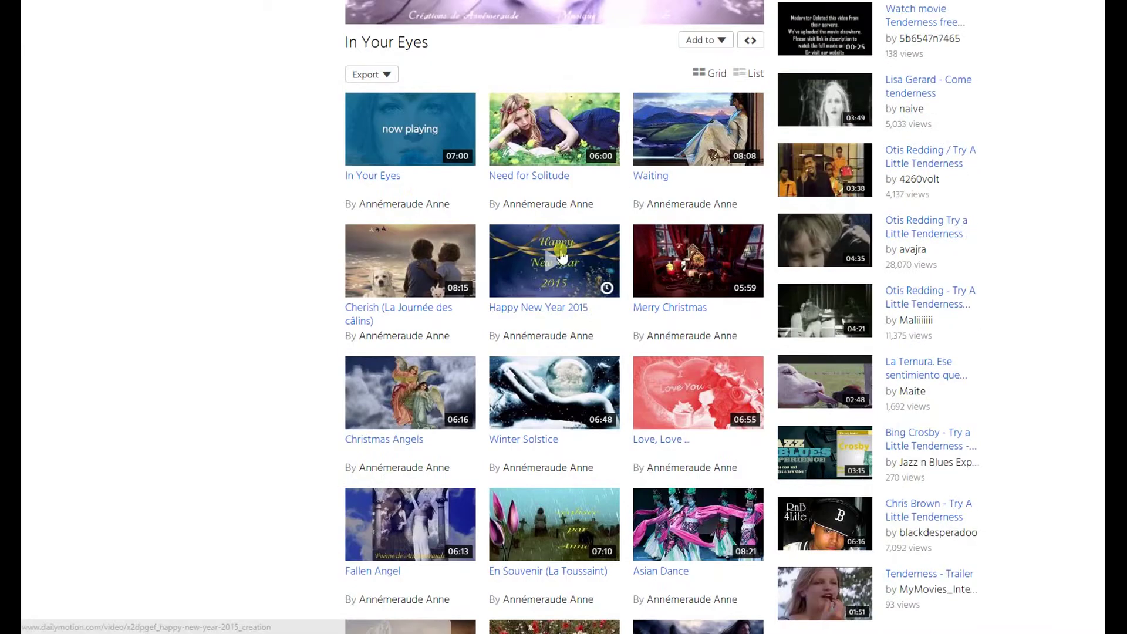
scroll(561, 254, up, 3)
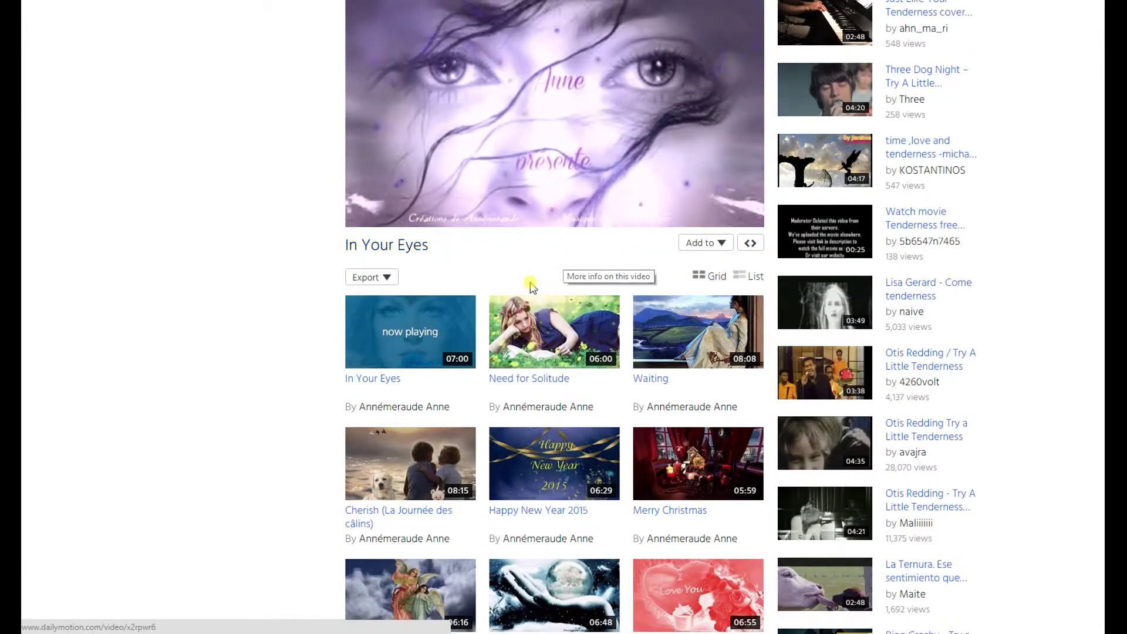
scroll(498, 283, up, 1)
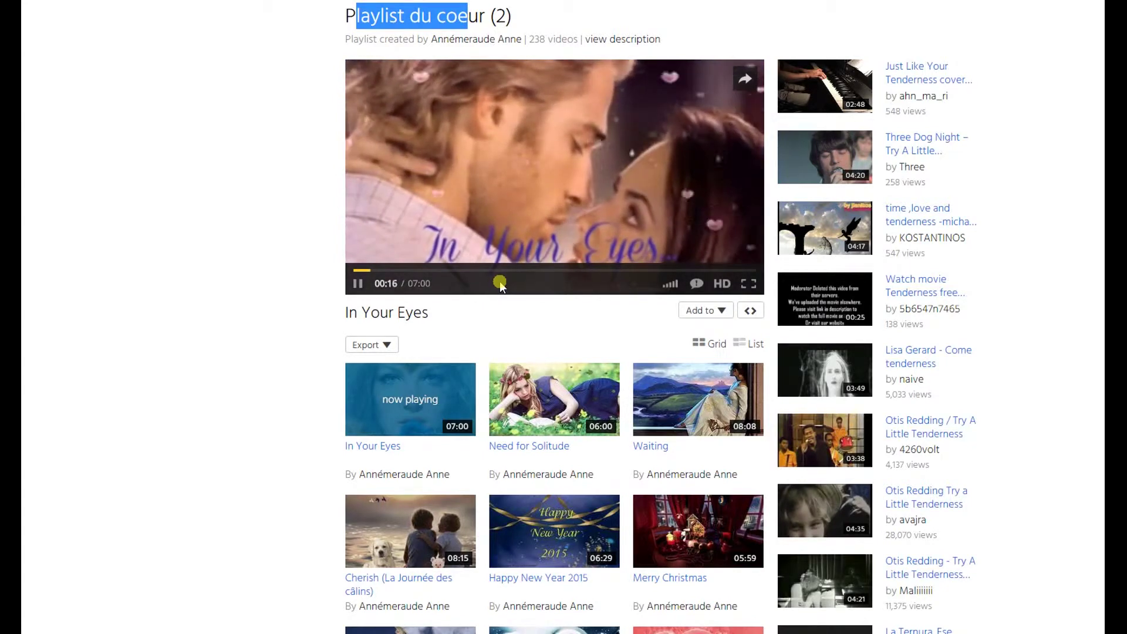
click(358, 284)
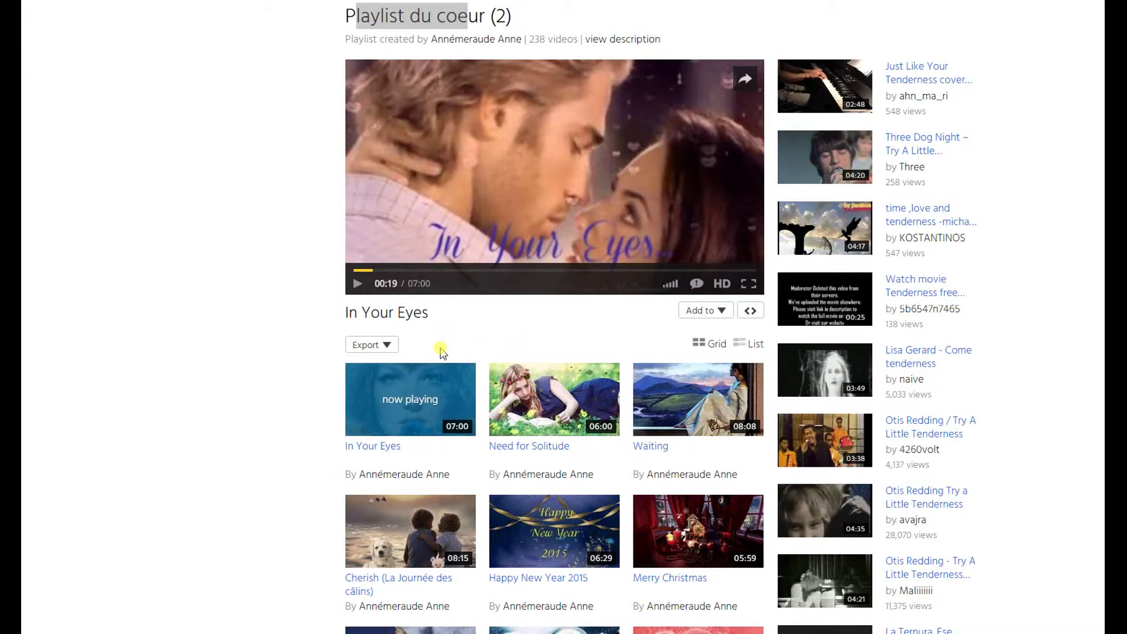
click(395, 345)
Reopen the playlist's Export options and bring up the Jukebox page for Playlist du coeur (2)
click(389, 347)
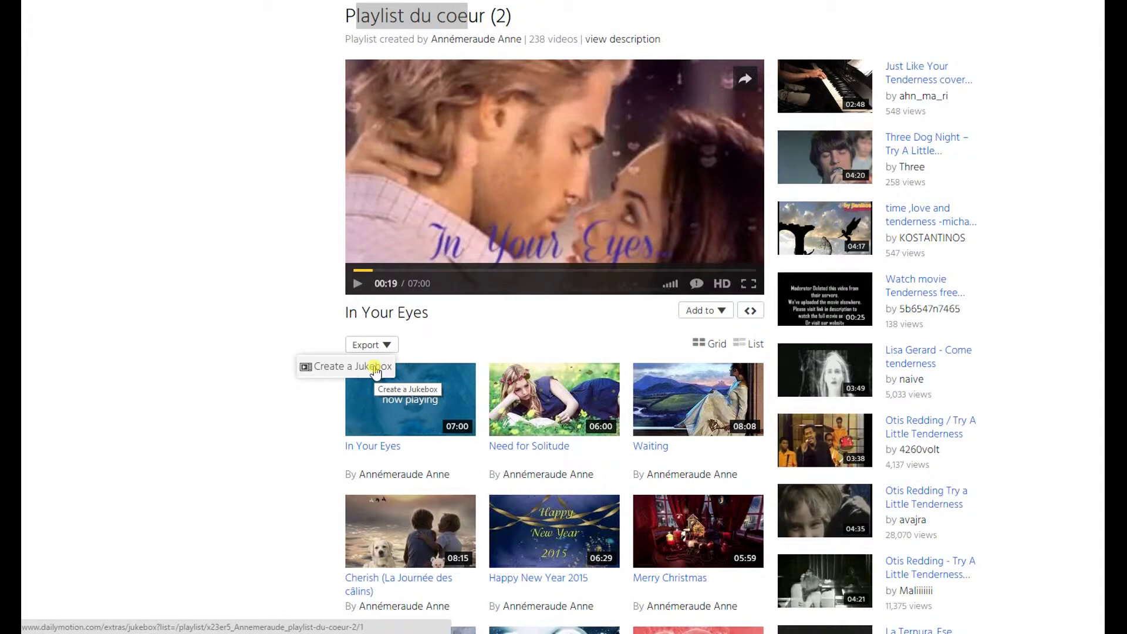
click(376, 368)
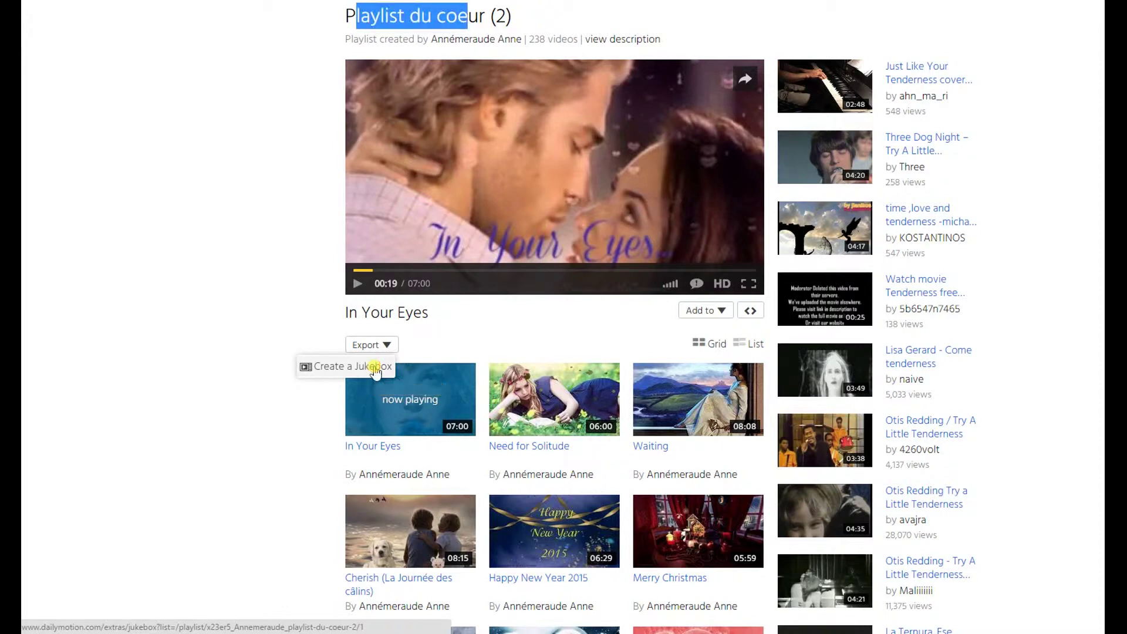
Start a jukebox from the playlist, keeping Playlist du coeur (2) as its video list
click(374, 367)
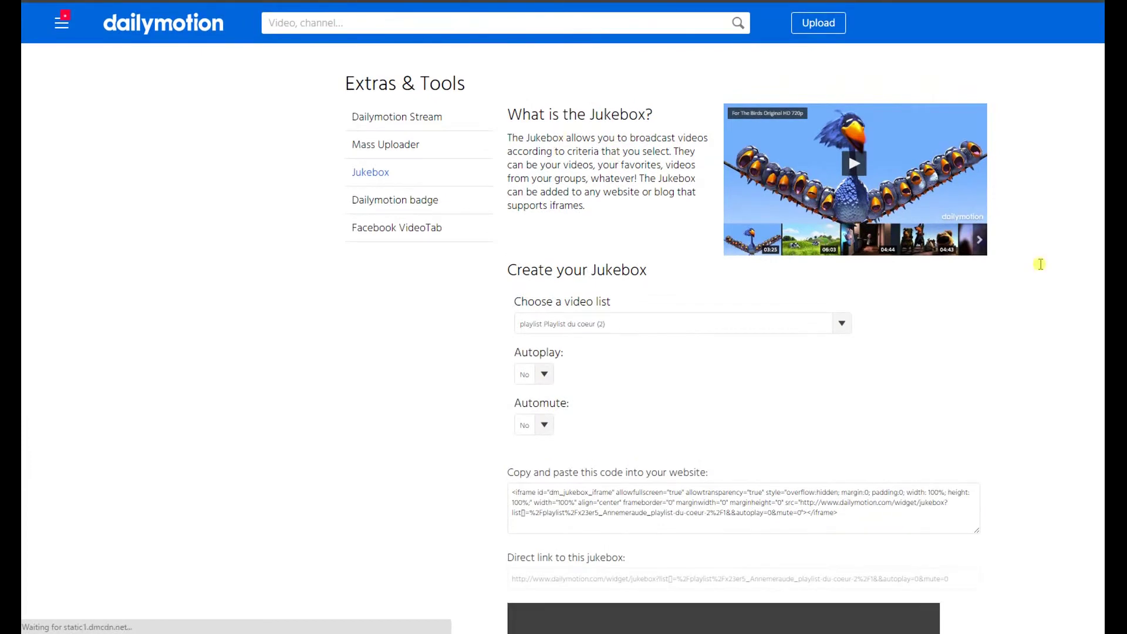
scroll(1040, 270, down, 1)
scroll(1040, 270, down, 1)
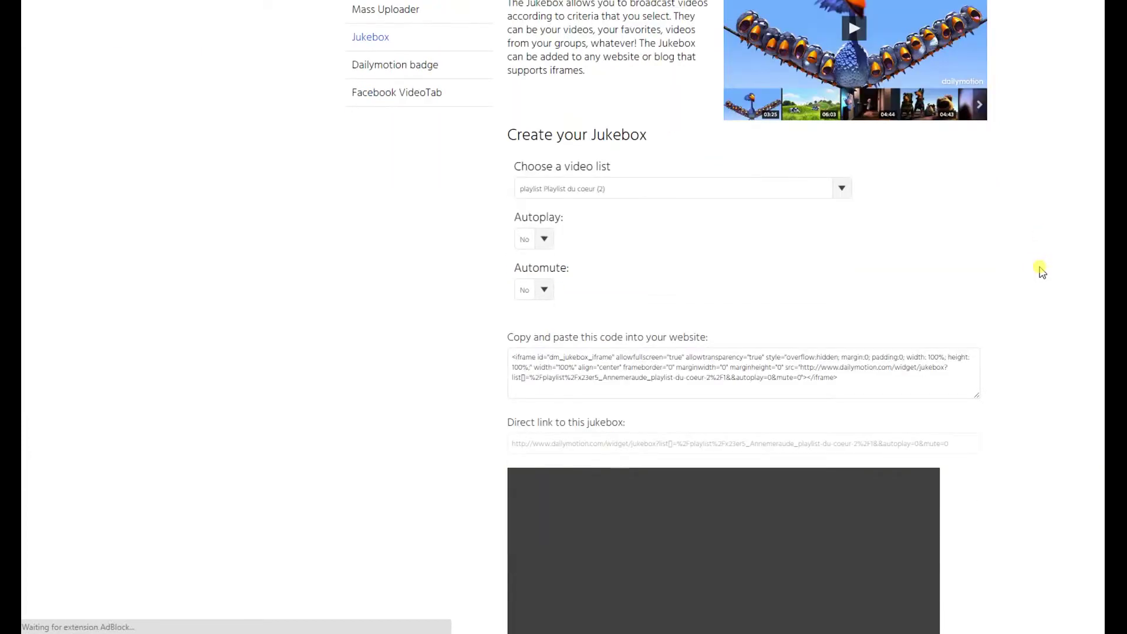
click(842, 187)
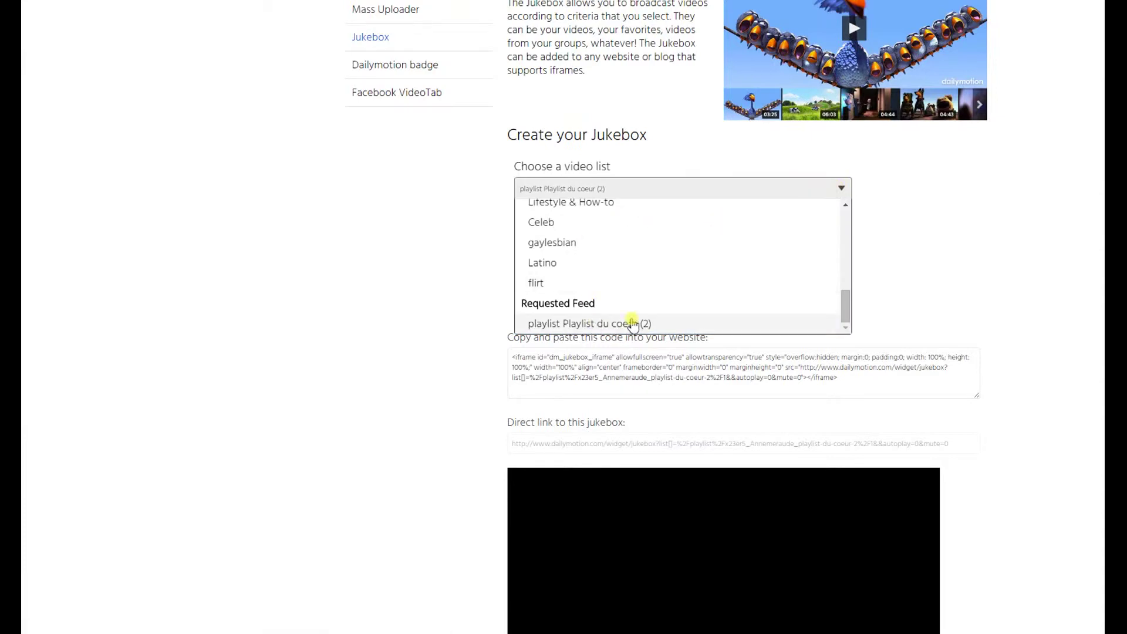
click(981, 216)
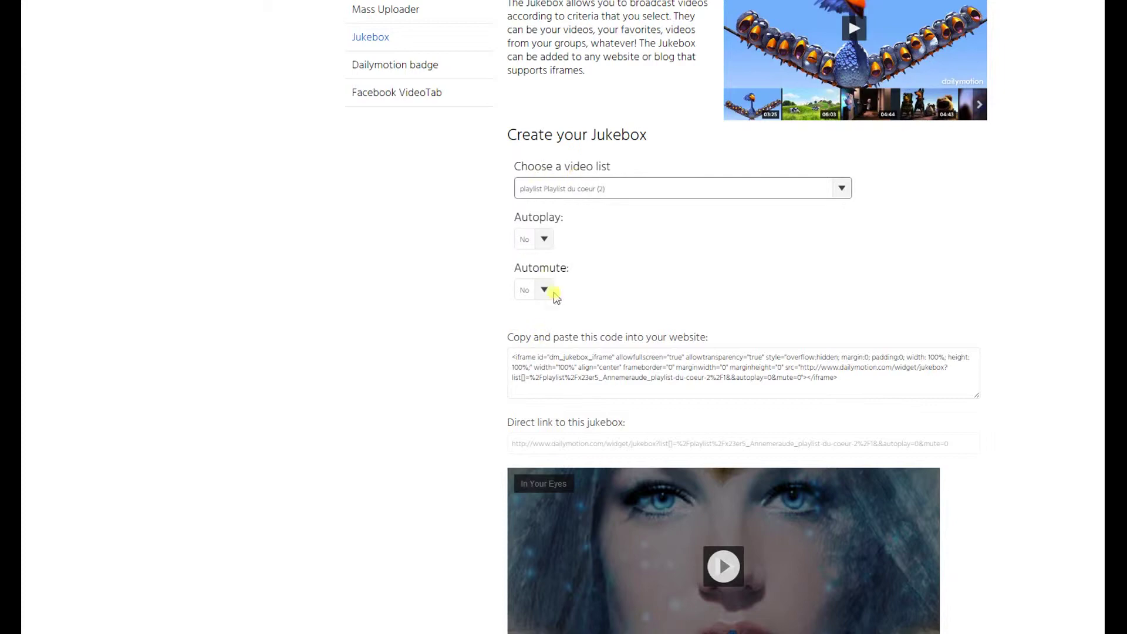
scroll(447, 300, down, 3)
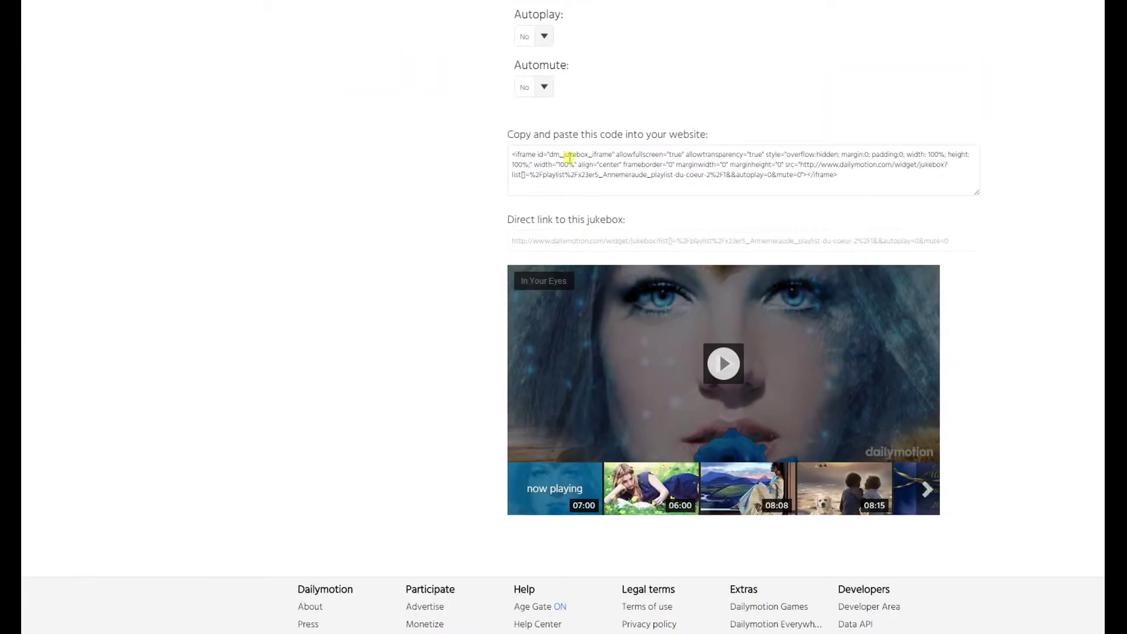
Page through the jukebox preview, then select the entire jukebox iframe embed code
click(540, 157)
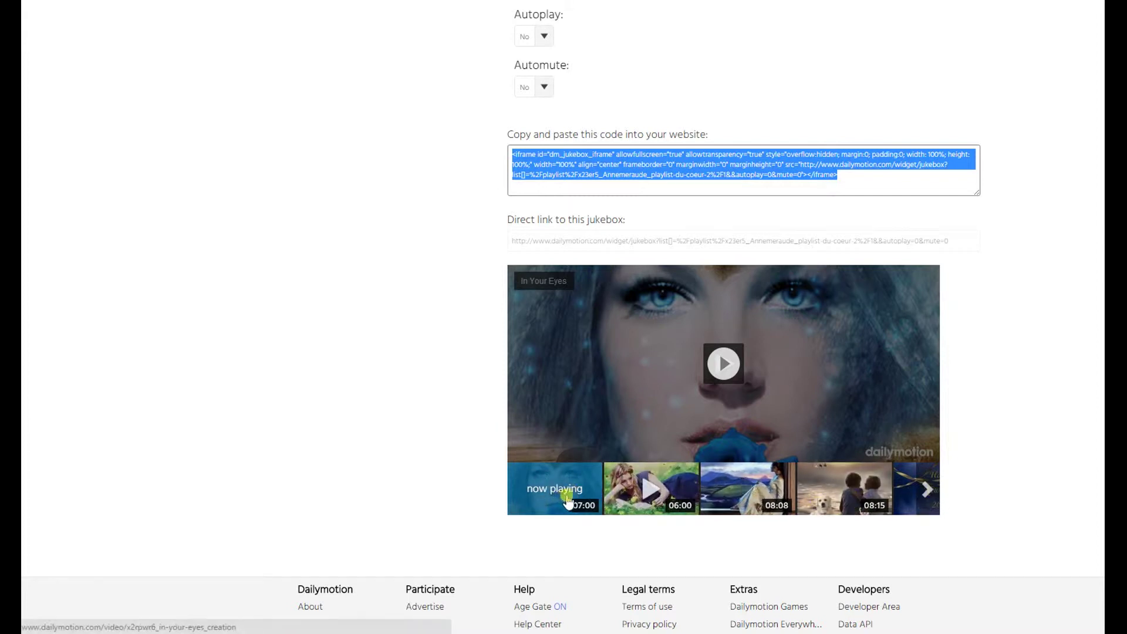
click(935, 502)
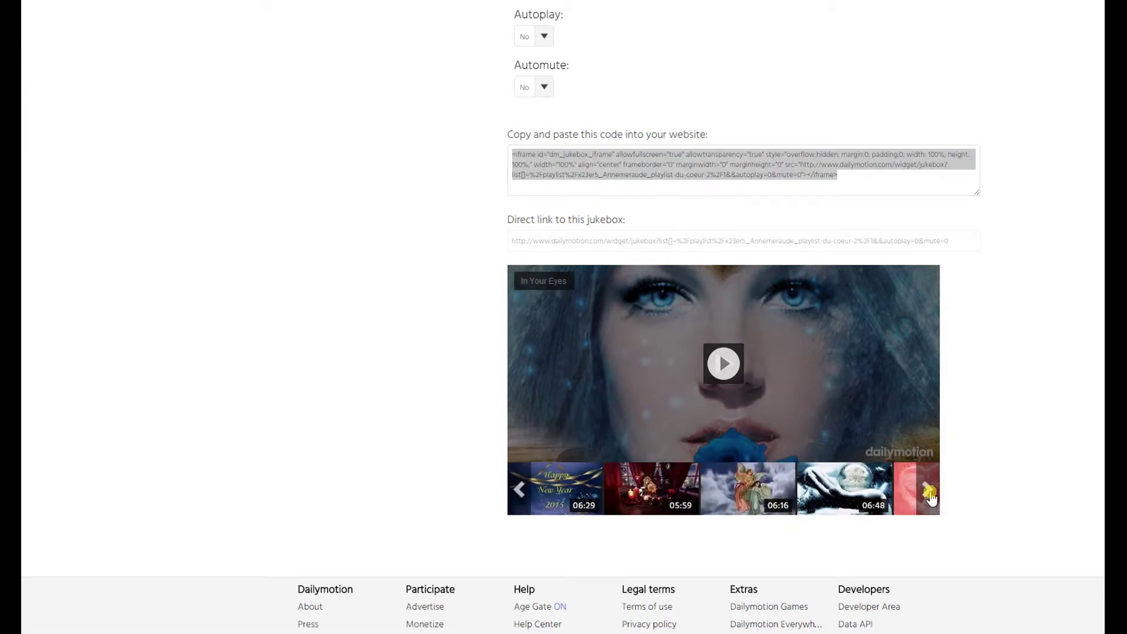
click(931, 498)
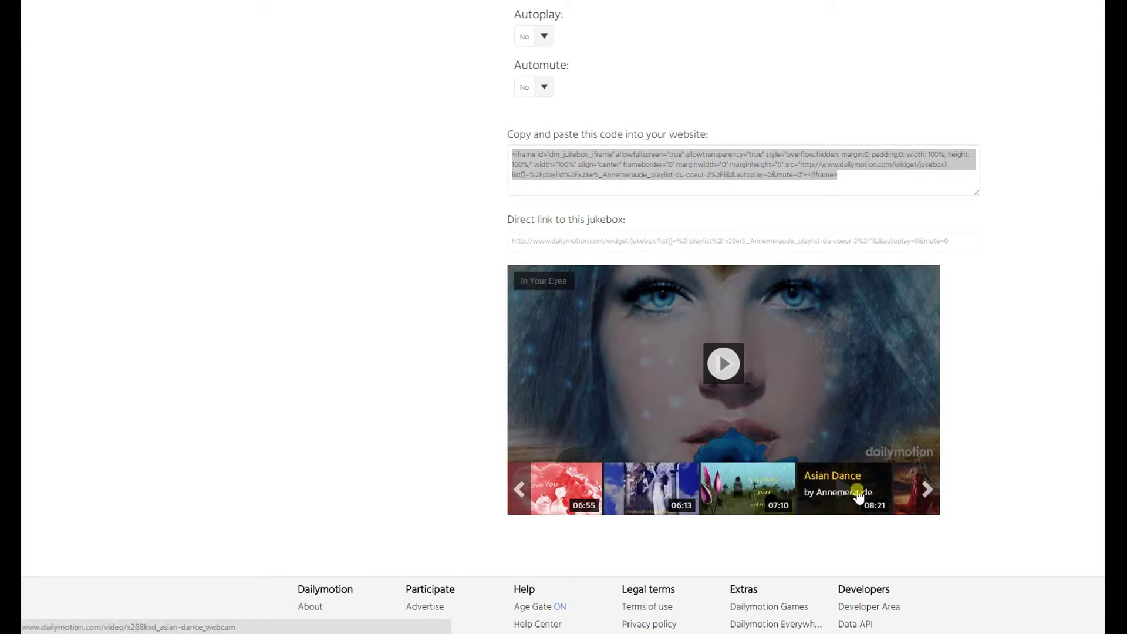
click(856, 183)
click(854, 180)
click(851, 175)
key(ctrl+c)
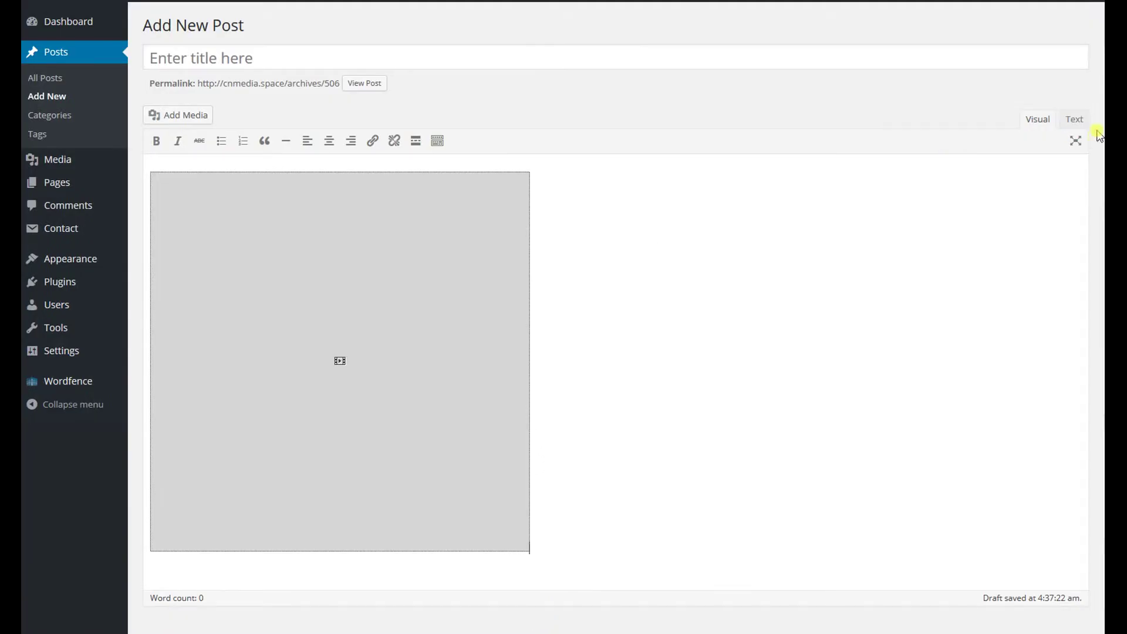
Paste the jukebox iframe code below the video iframe in the post's HTML and preview both embeds
click(1076, 121)
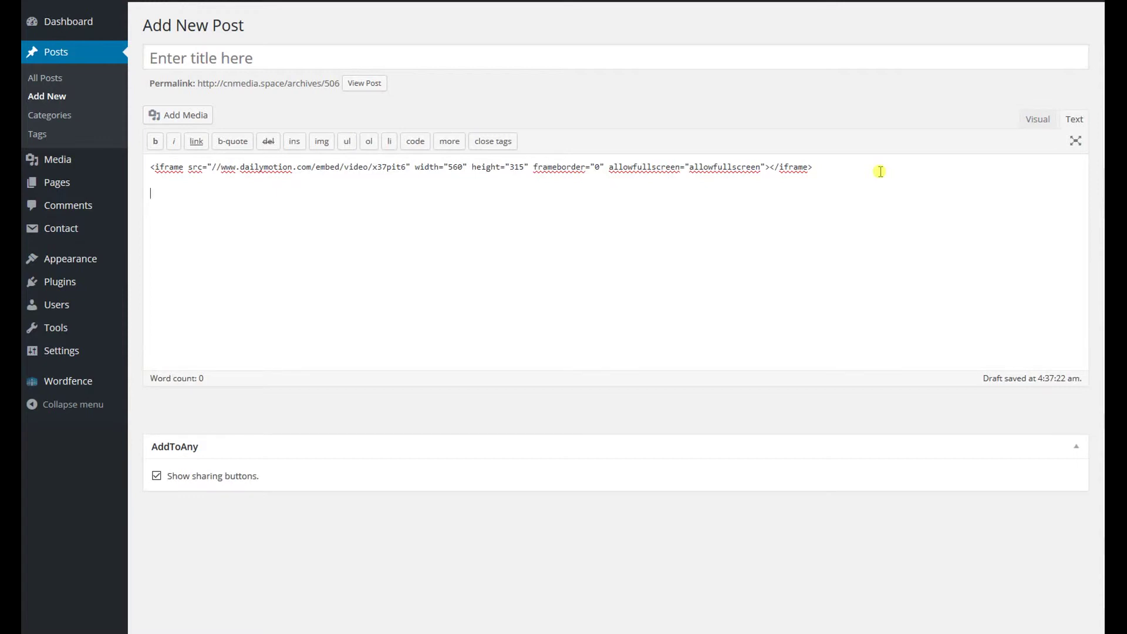
key(ctrl+v)
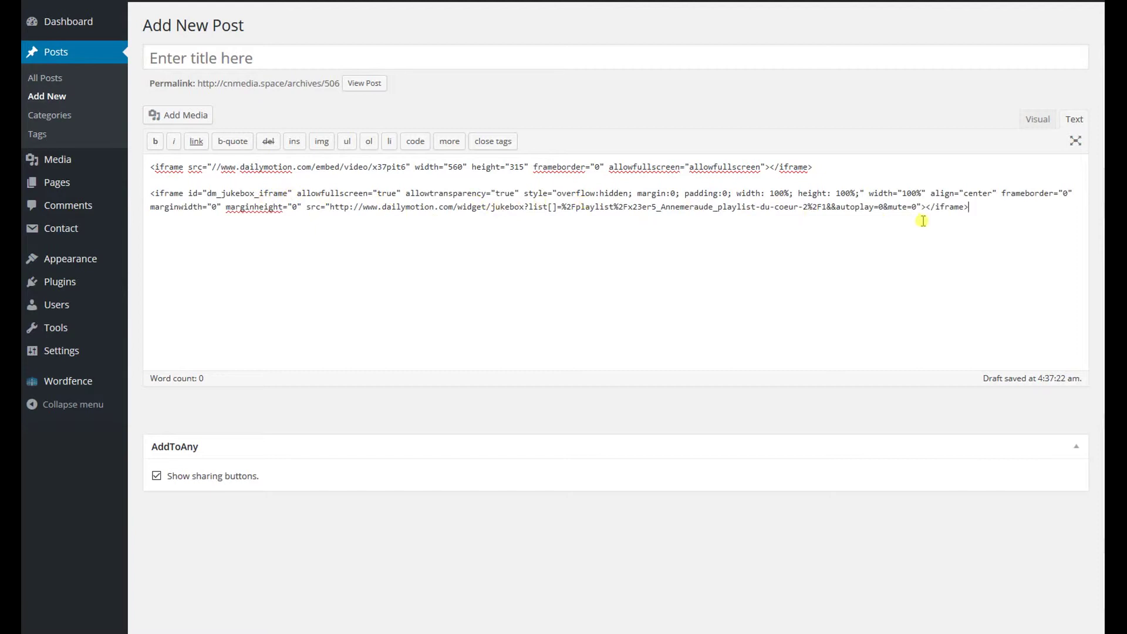
click(1039, 119)
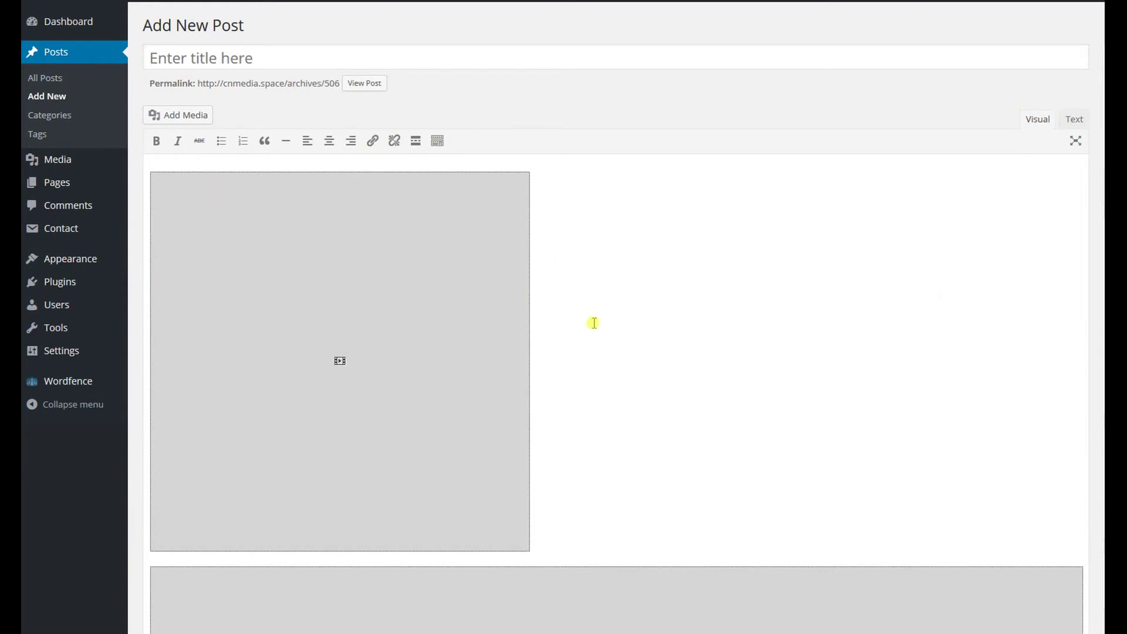
scroll(601, 311, down, 7)
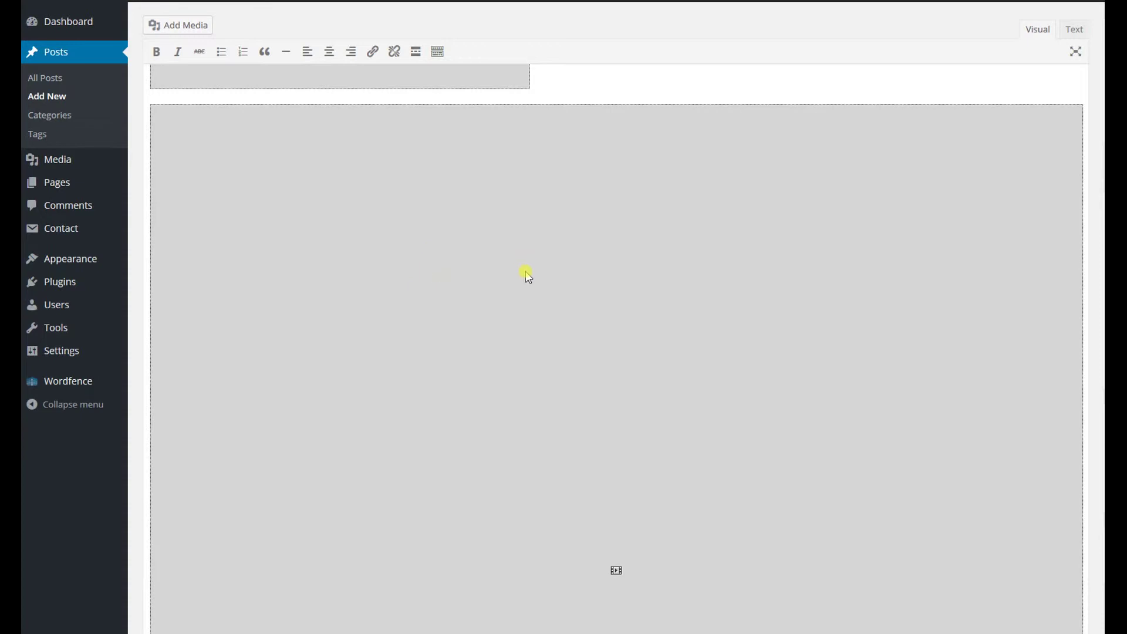
scroll(697, 308, down, 8)
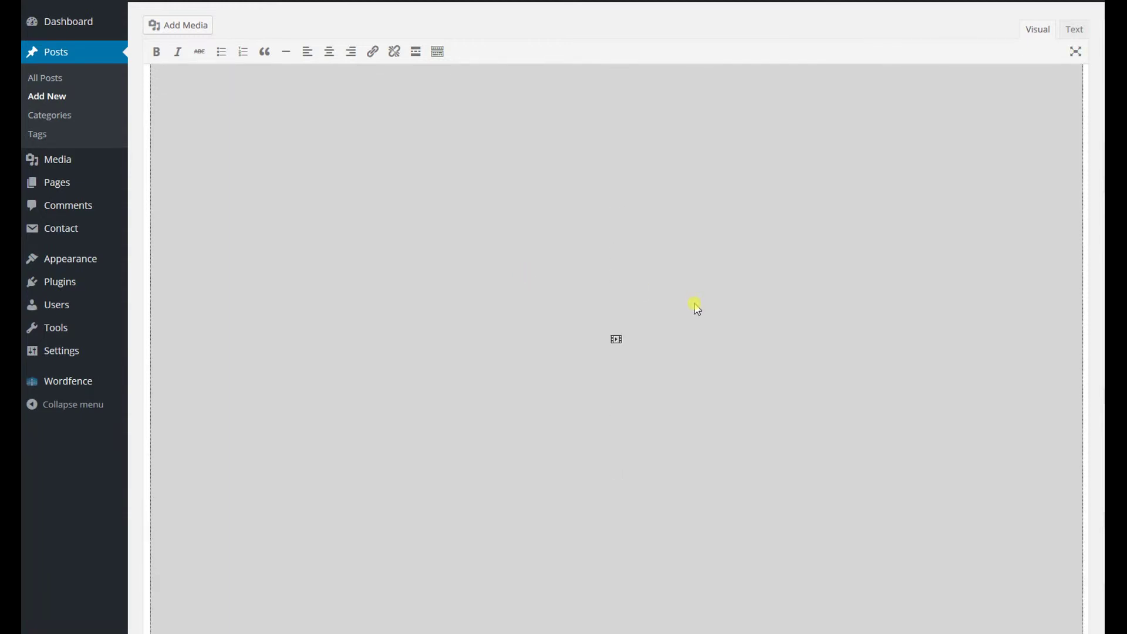
scroll(777, 74, up, 5)
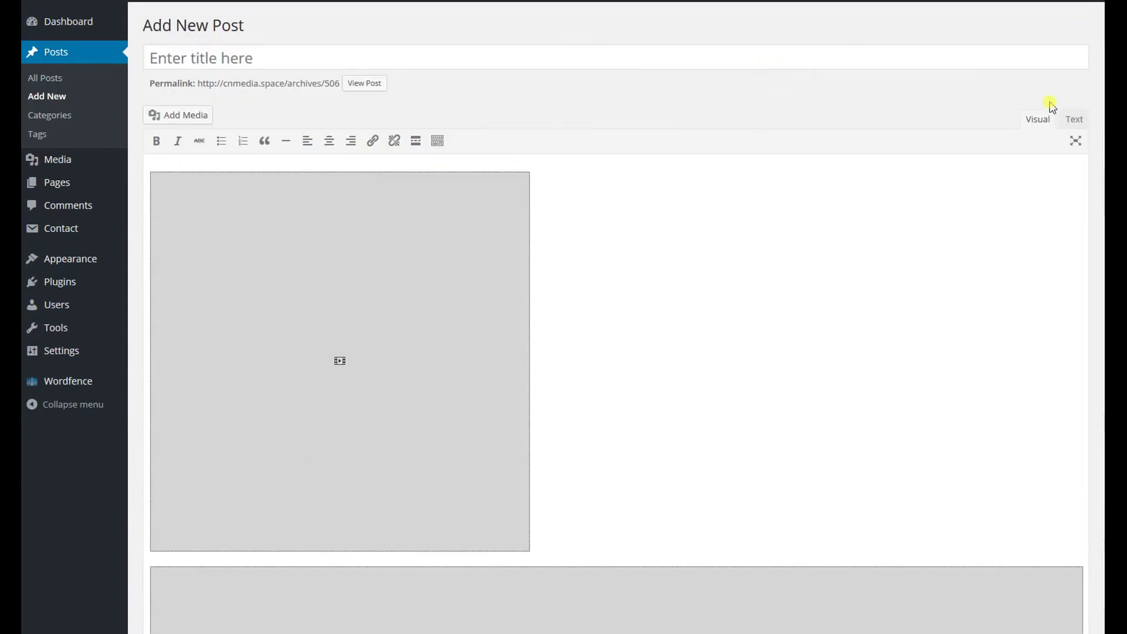
Delete the whole style="…" attribute from the second (jukebox) iframe in the post's HTML
click(1072, 118)
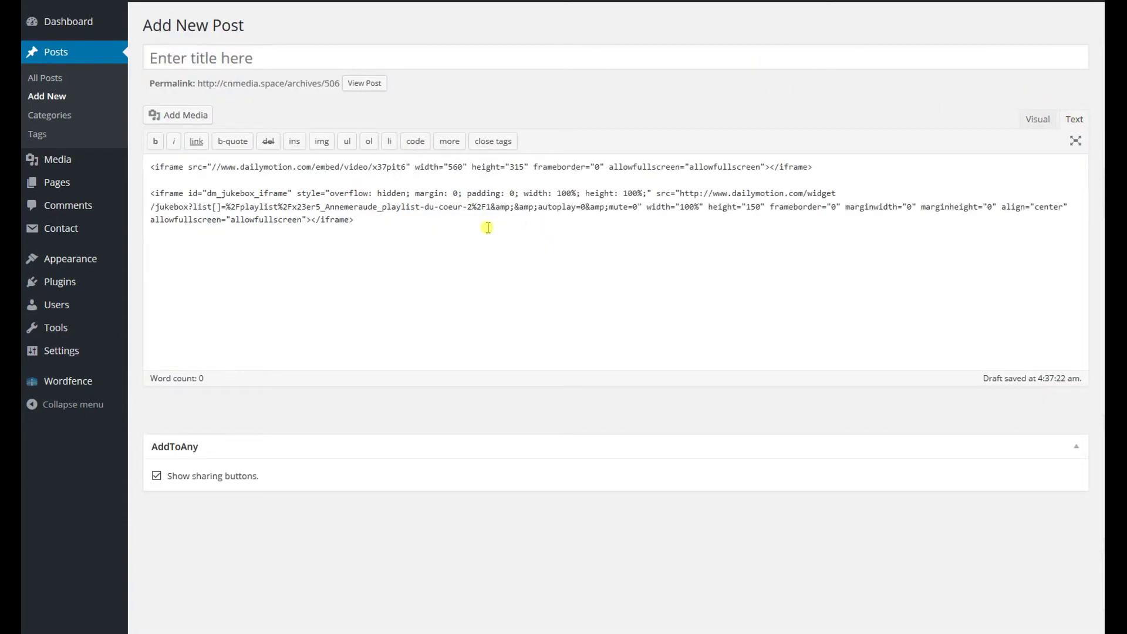
drag(298, 193, 401, 193)
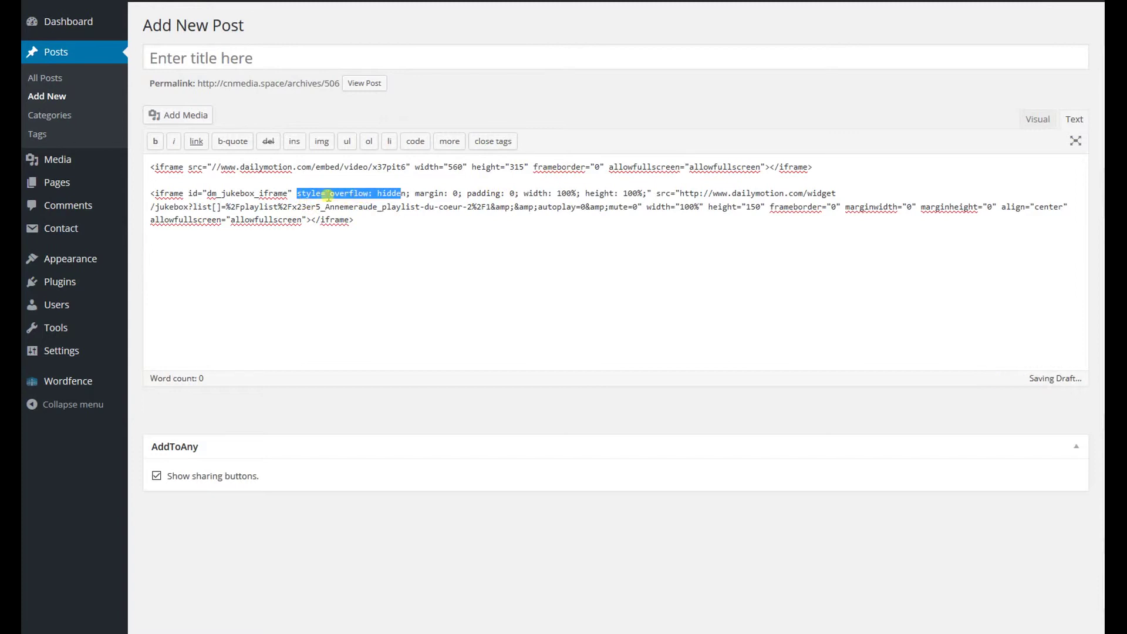
click(408, 193)
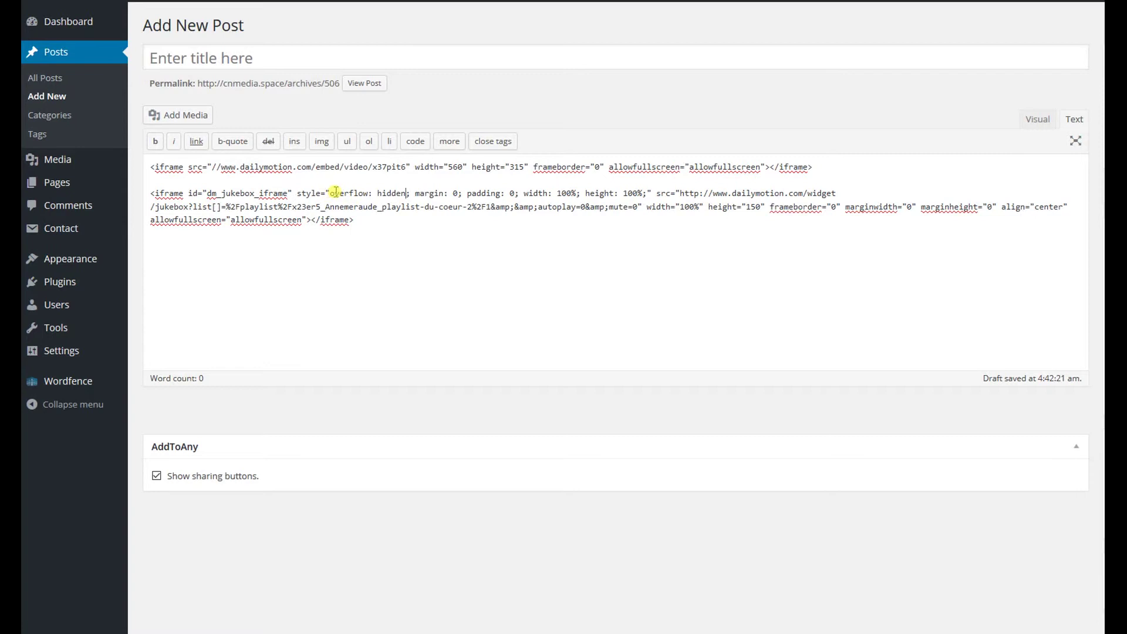
drag(333, 192, 643, 194)
click(559, 192)
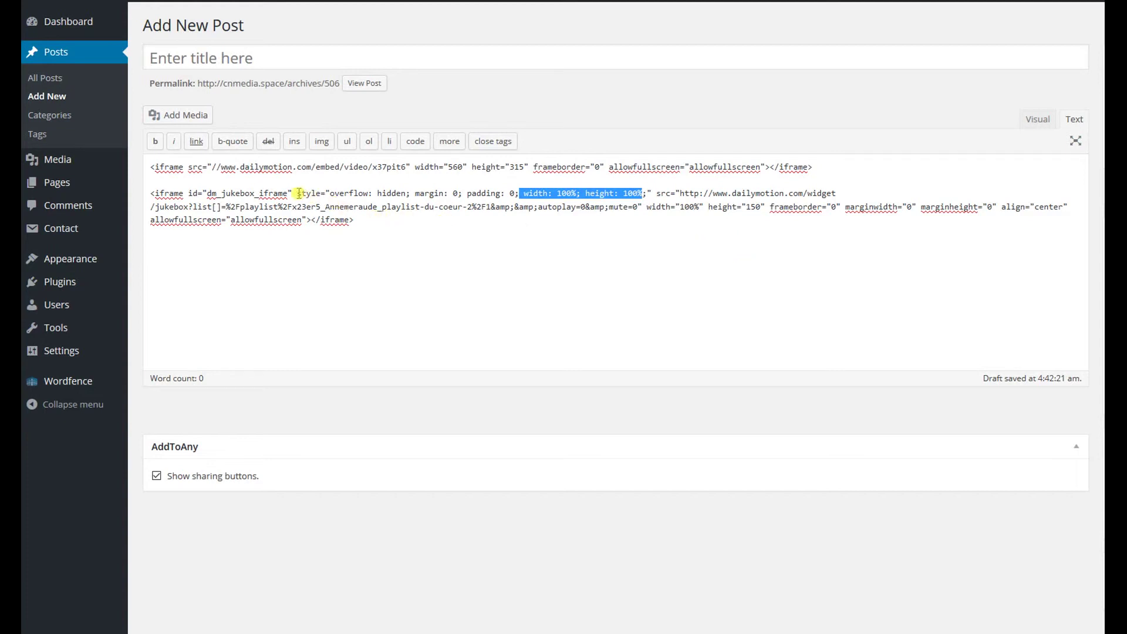
drag(299, 193, 652, 194)
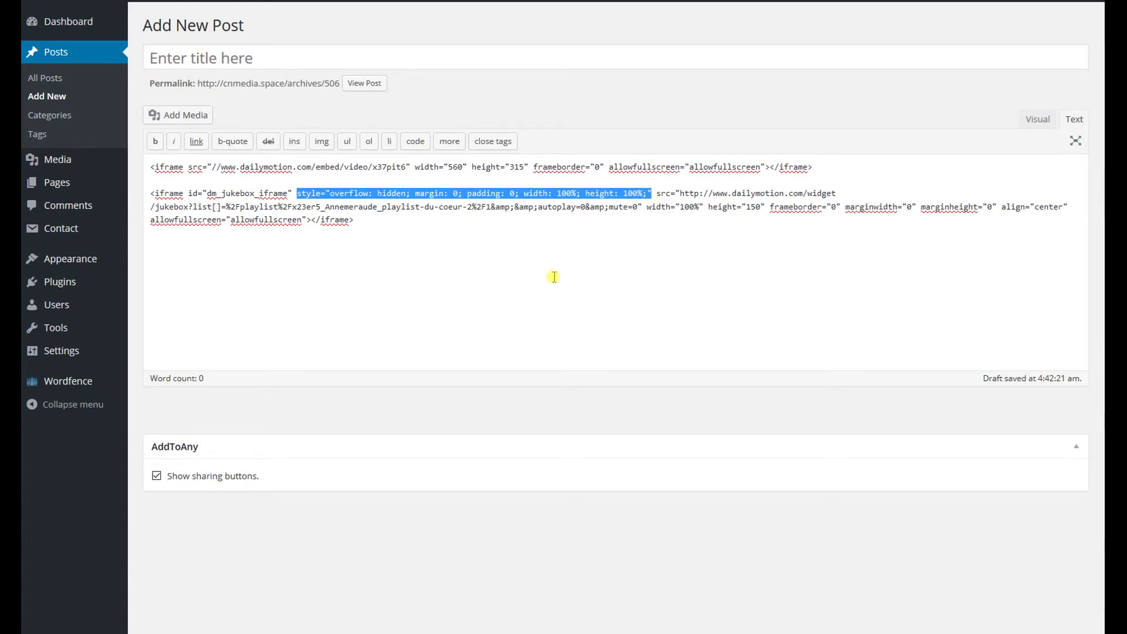
key(BackSpace)
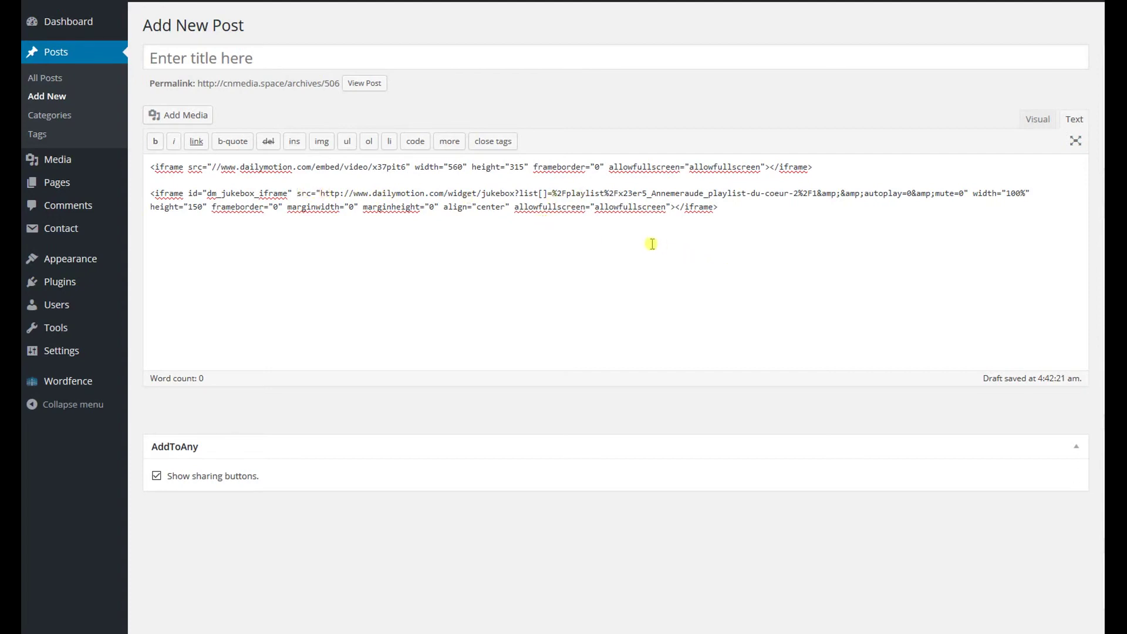
Change the jukebox iframe's width from 100% to 560 and its height to 400
click(1009, 194)
click(1008, 194)
text(560)
key(Delete)
key(Delete)
key(Delete)
key(Delete)
key(Delete)
text(315)
key(shift+Right)
key(shift+Right)
key(shift+Right)
text(400)
key(ctrl+Tab)
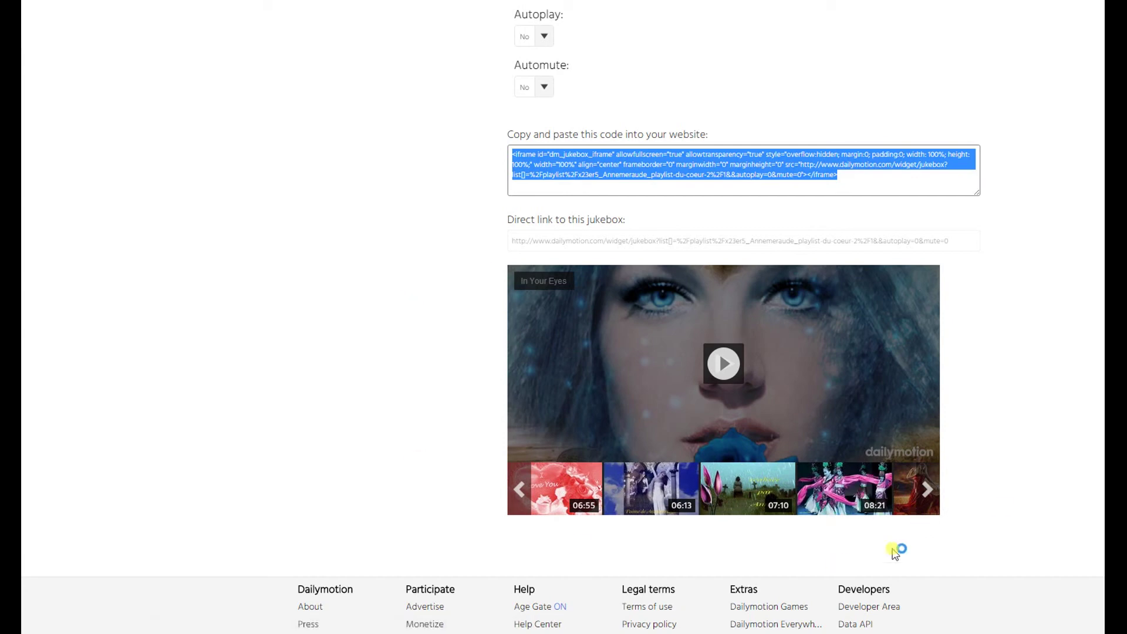
click(559, 240)
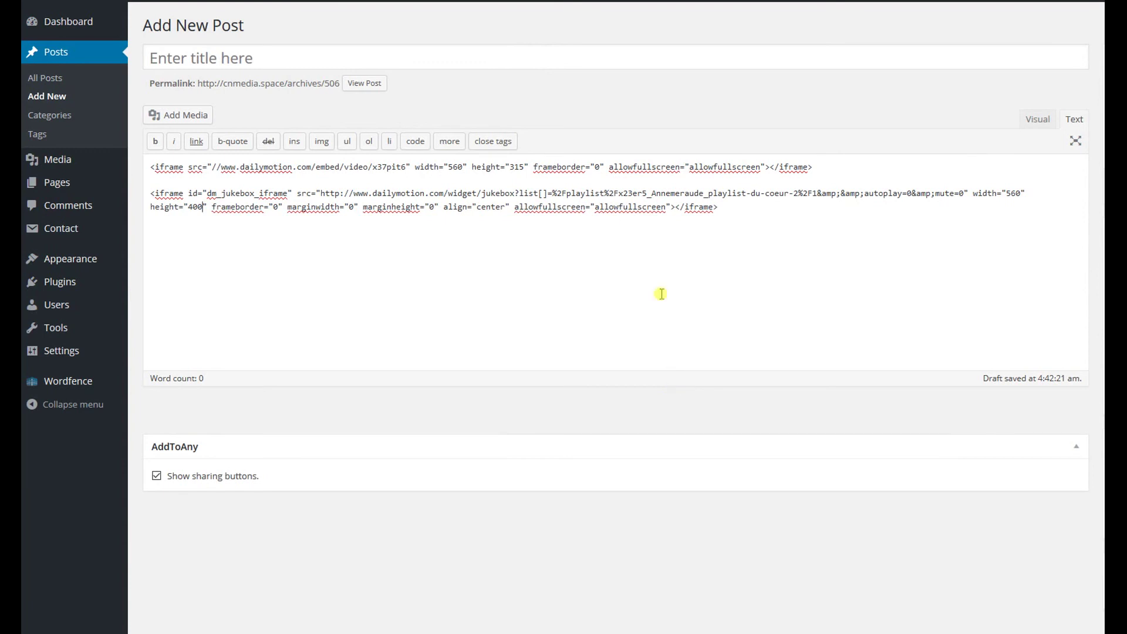
click(1037, 119)
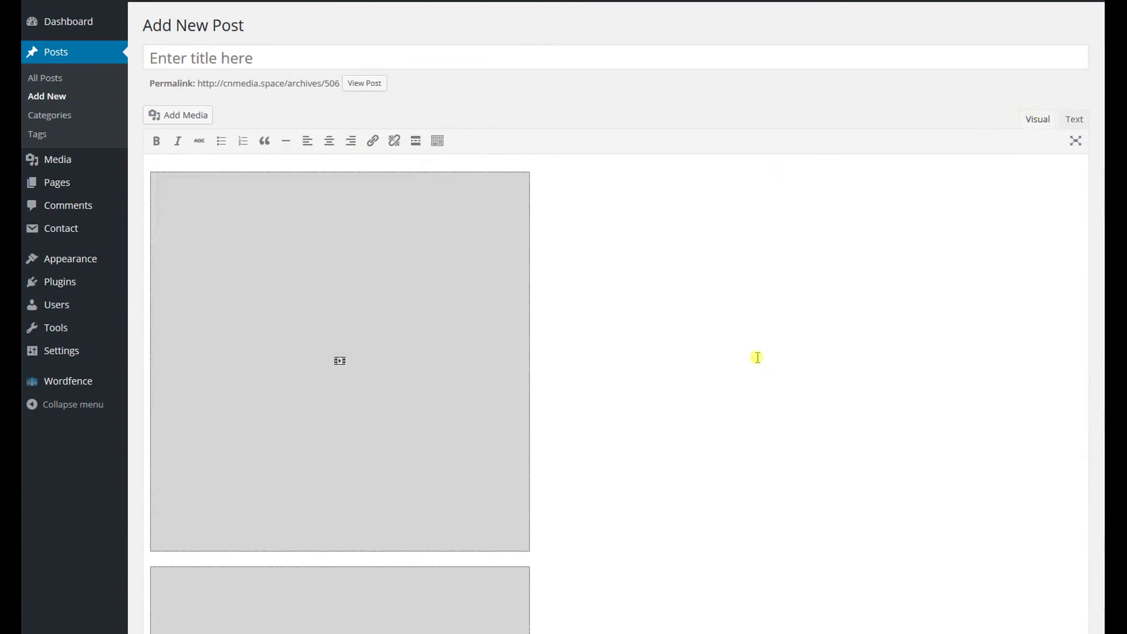
scroll(749, 351, down, 4)
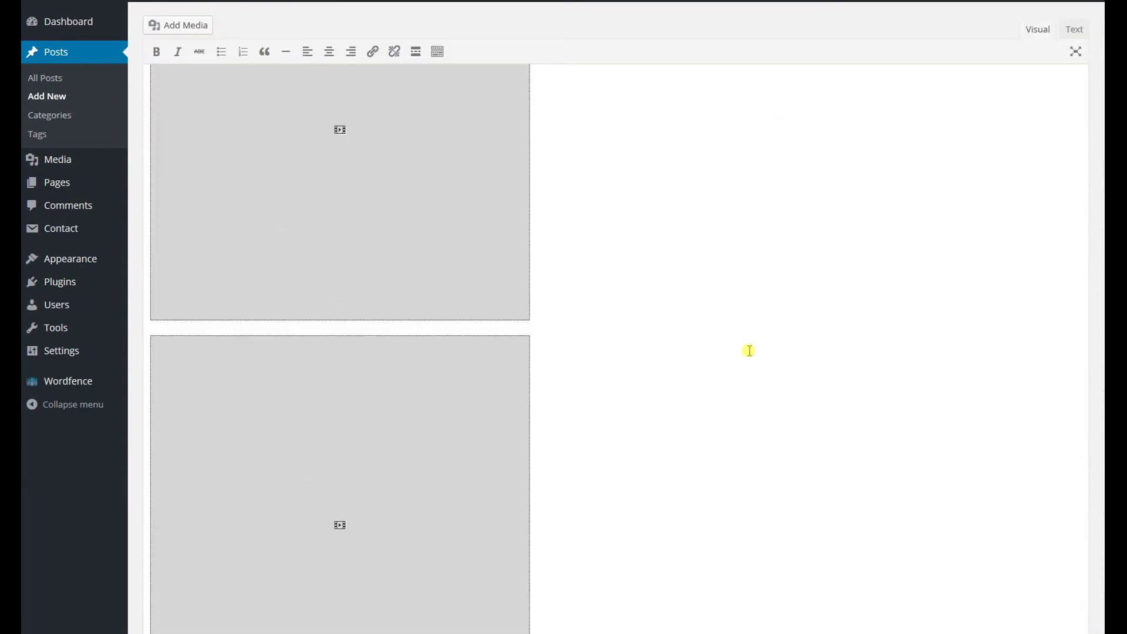
scroll(749, 351, up, 4)
scroll(697, 360, down, 8)
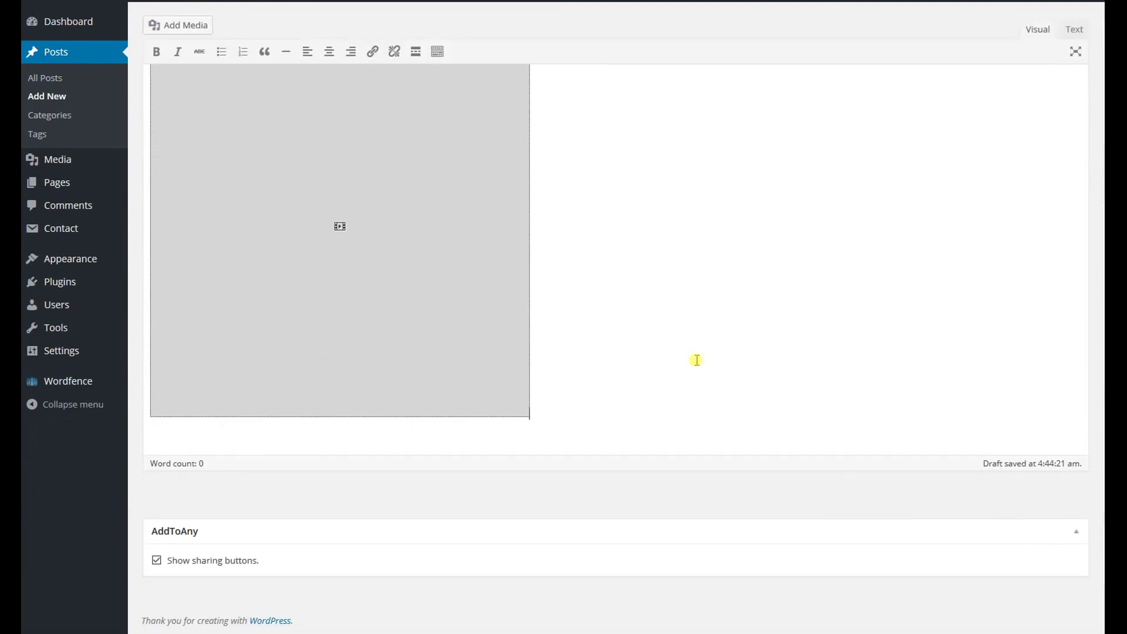
scroll(687, 356, up, 3)
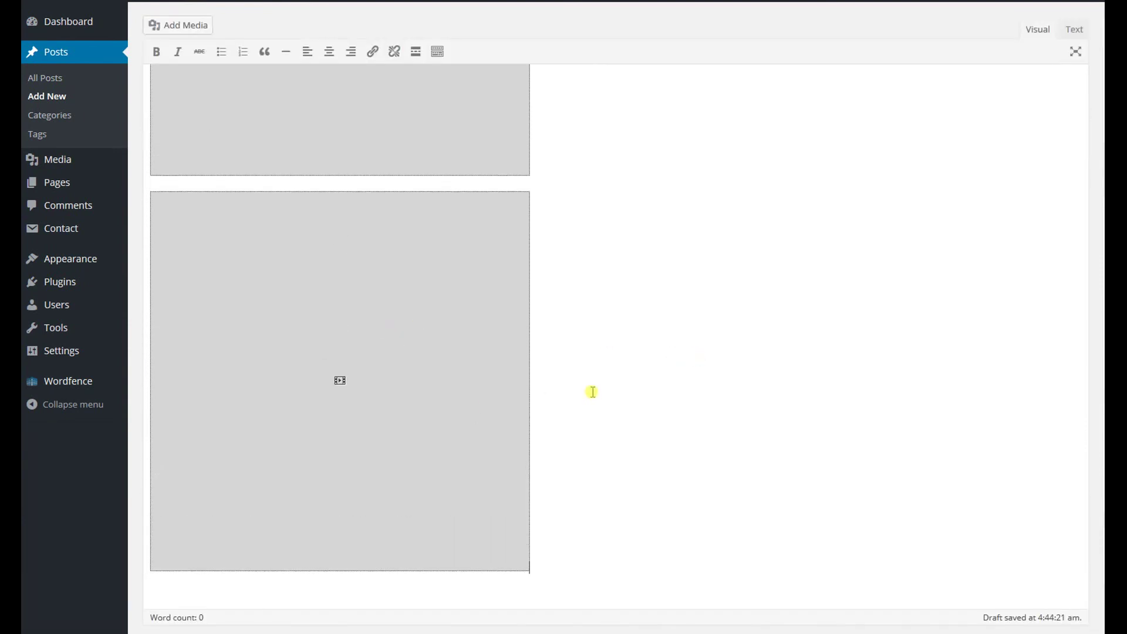
scroll(592, 392, up, 6)
scroll(622, 407, down, 7)
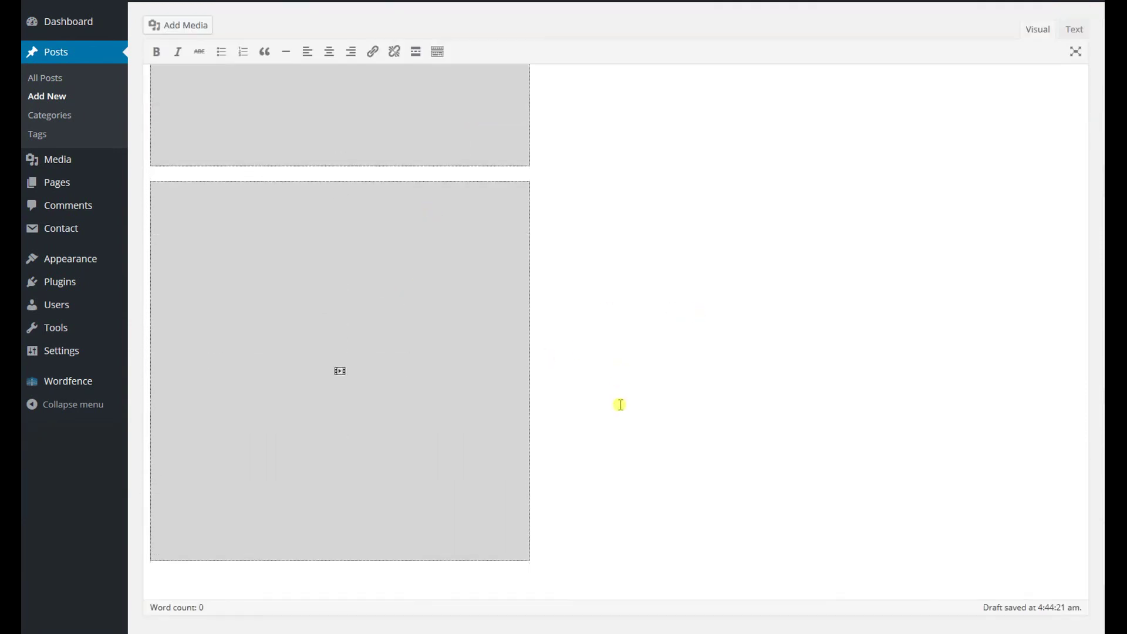
scroll(620, 405, down, 3)
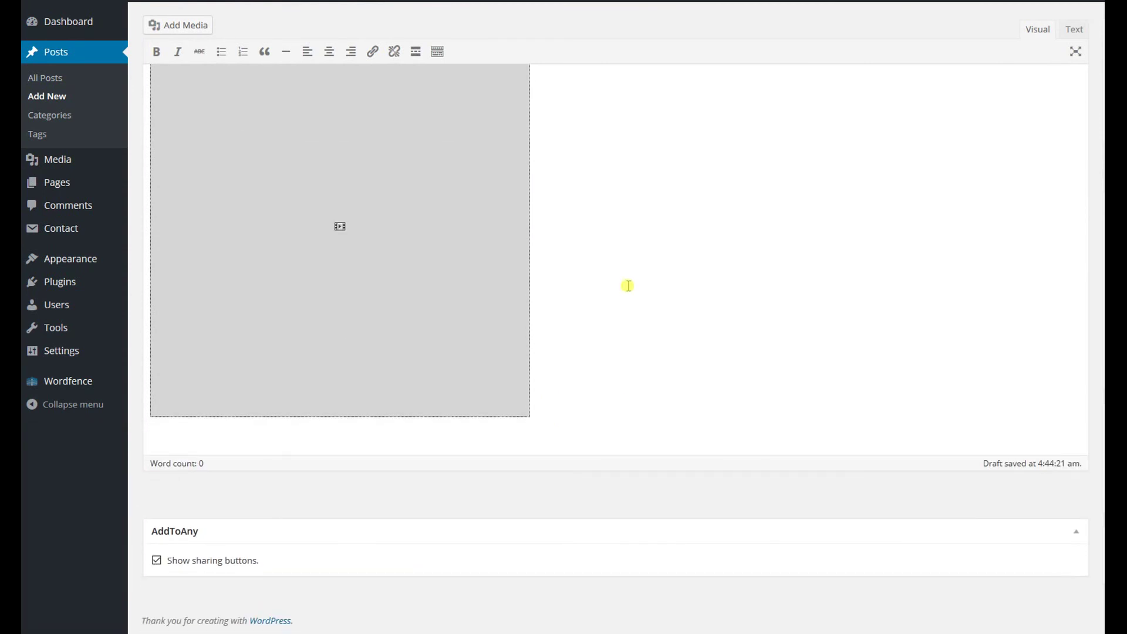
scroll(629, 289, up, 4)
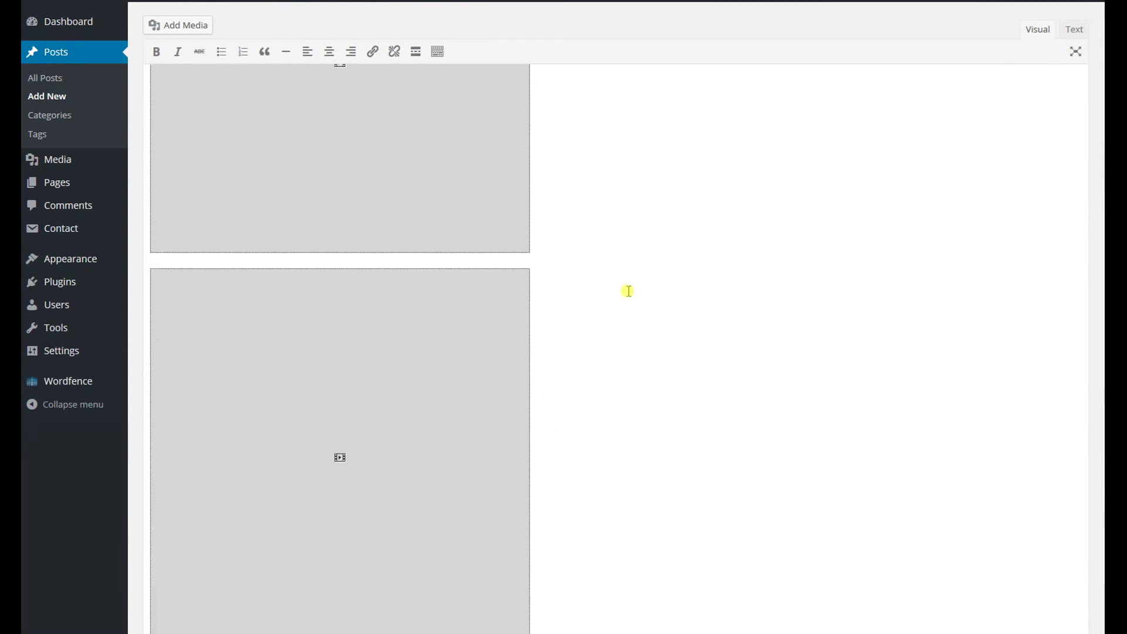
scroll(628, 292, up, 1)
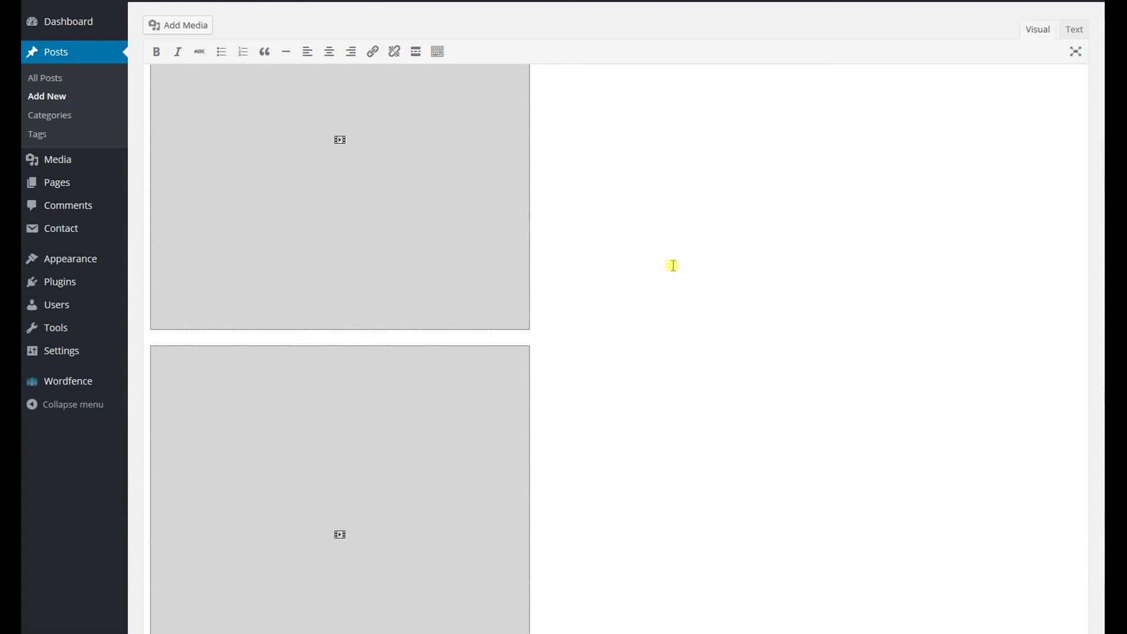
Return to the Dailymotion jukebox page for Playlist du coeur (2)
key(alt+Tab)
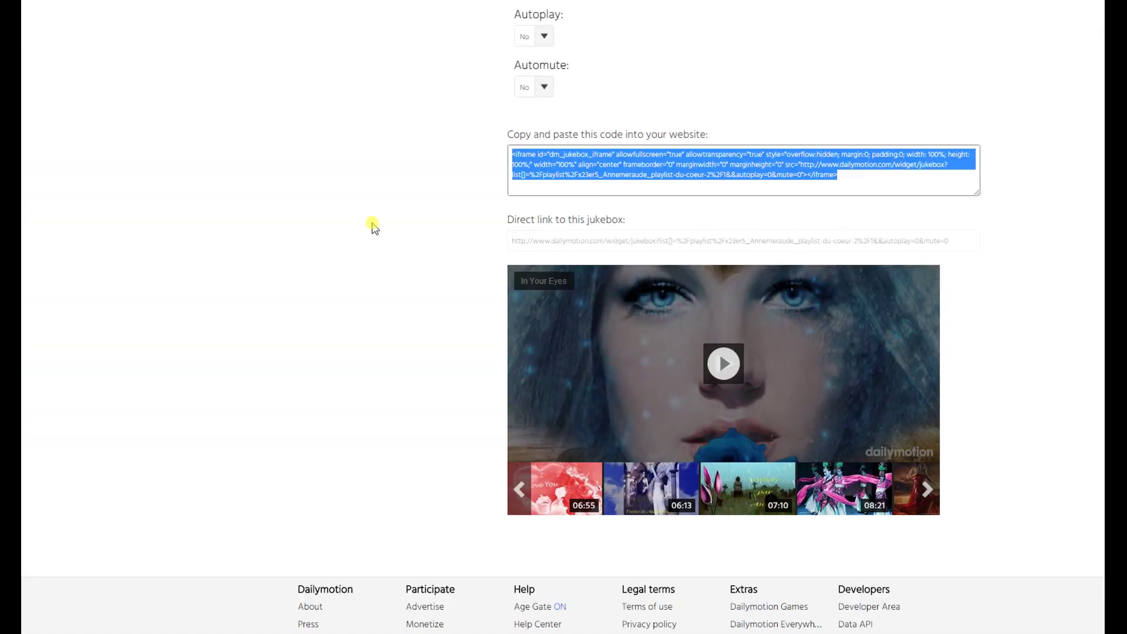